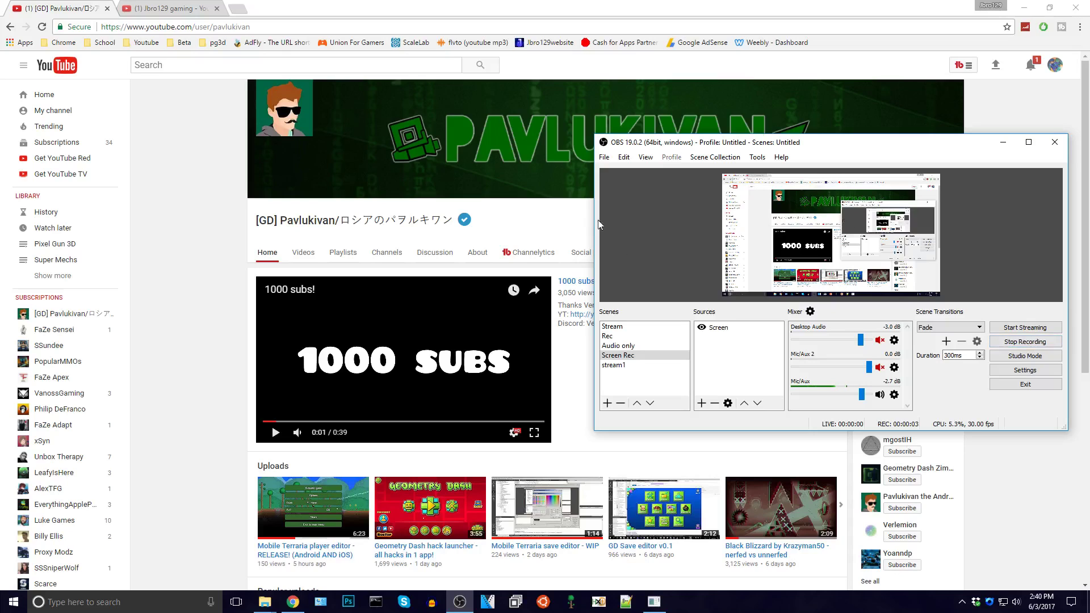
# - Look over the Pavlukivan channel page, including its featured video, uploads, popular uploads and past live streams
pyautogui.scroll(-1, 354, 124)
pyautogui.scroll(1, 354, 124)
pyautogui.moveTo(837, 142); pyautogui.dragTo(243, 16)
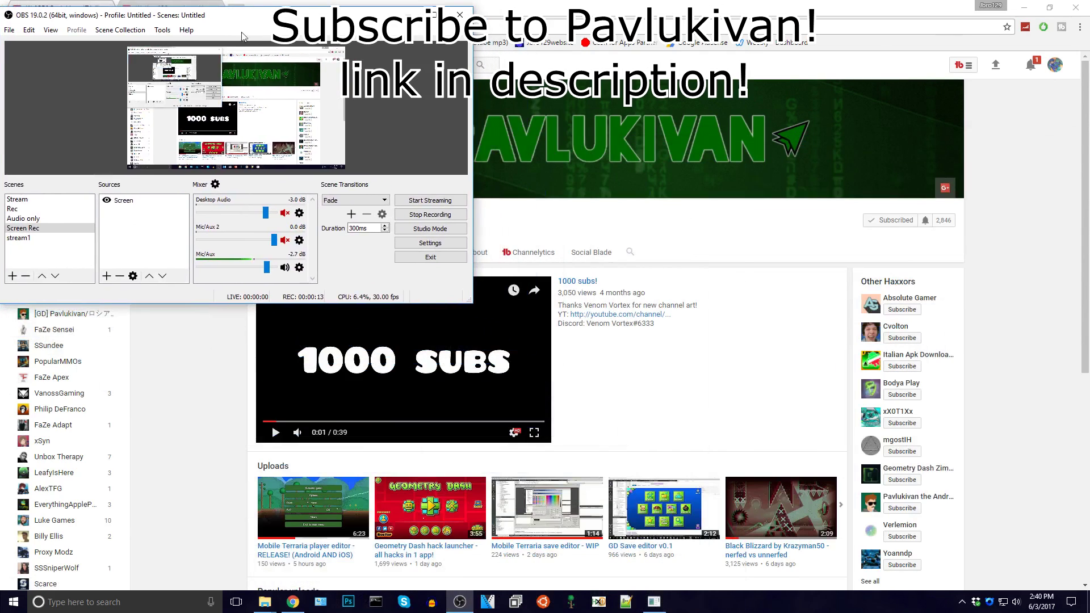
pyautogui.click(477, 238)
pyautogui.scroll(-4, 673, 346)
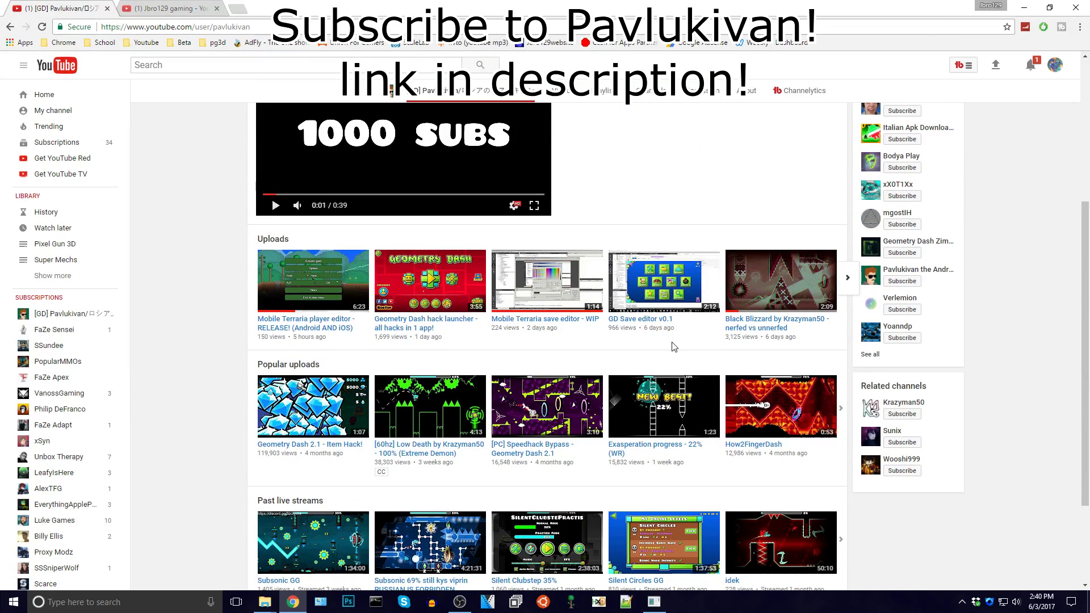
pyautogui.scroll(4, 653, 337)
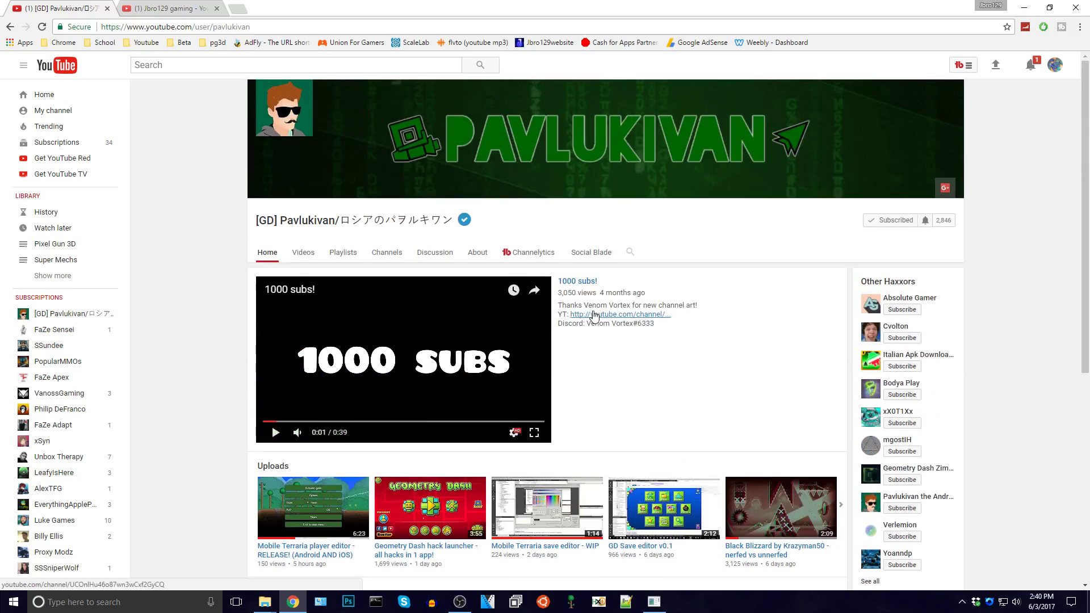
pyautogui.scroll(-4, 594, 315)
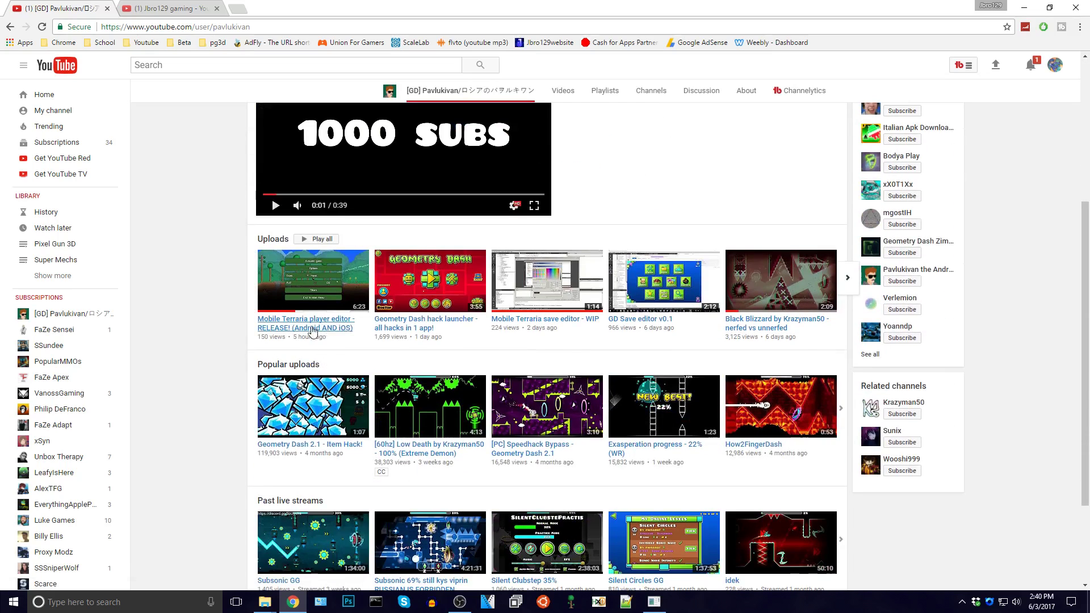
pyautogui.scroll(-2, 335, 366)
pyautogui.scroll(6, 405, 421)
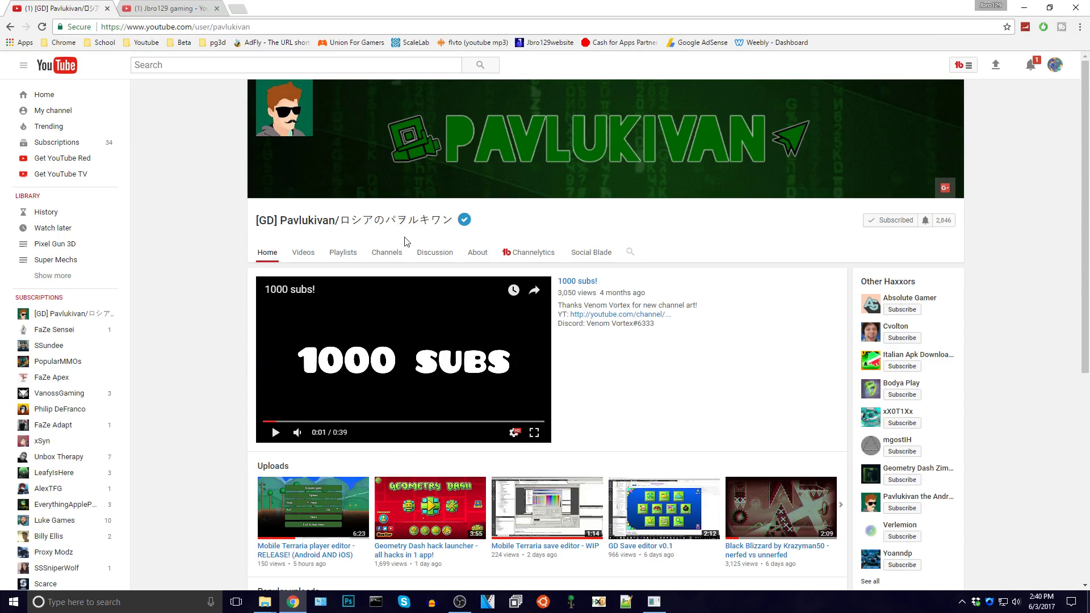
# - Minimize the browser and move the player save editor folder window aside, checking the editor and player files in it
pyautogui.click(1023, 14)
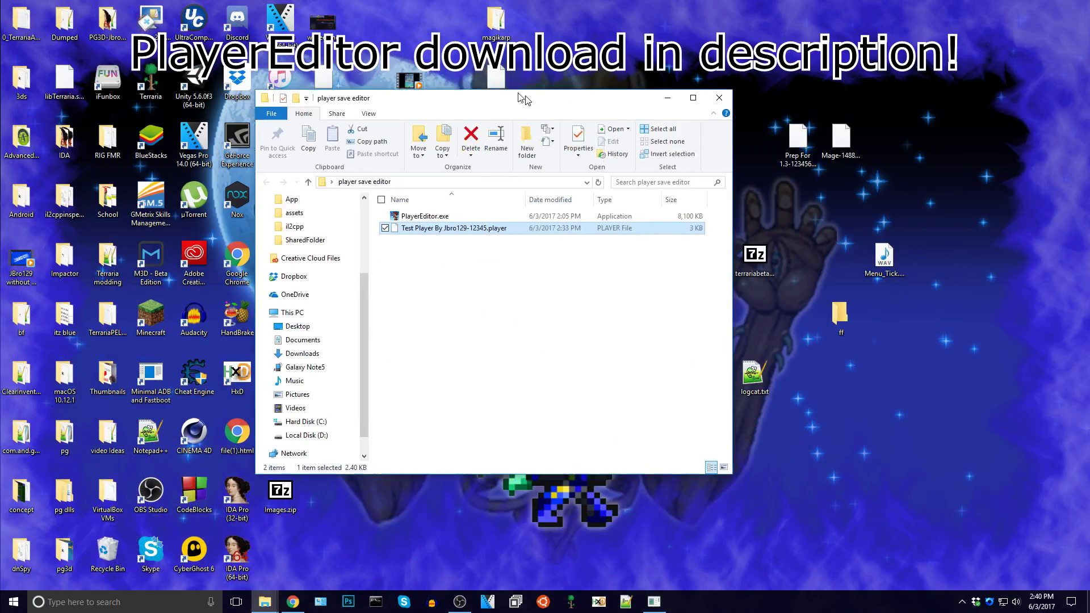
pyautogui.moveTo(278, 149)
pyautogui.mouseDown()
pyautogui.moveTo(325, 158)
pyautogui.moveTo(293, 163)
pyautogui.mouseUp()
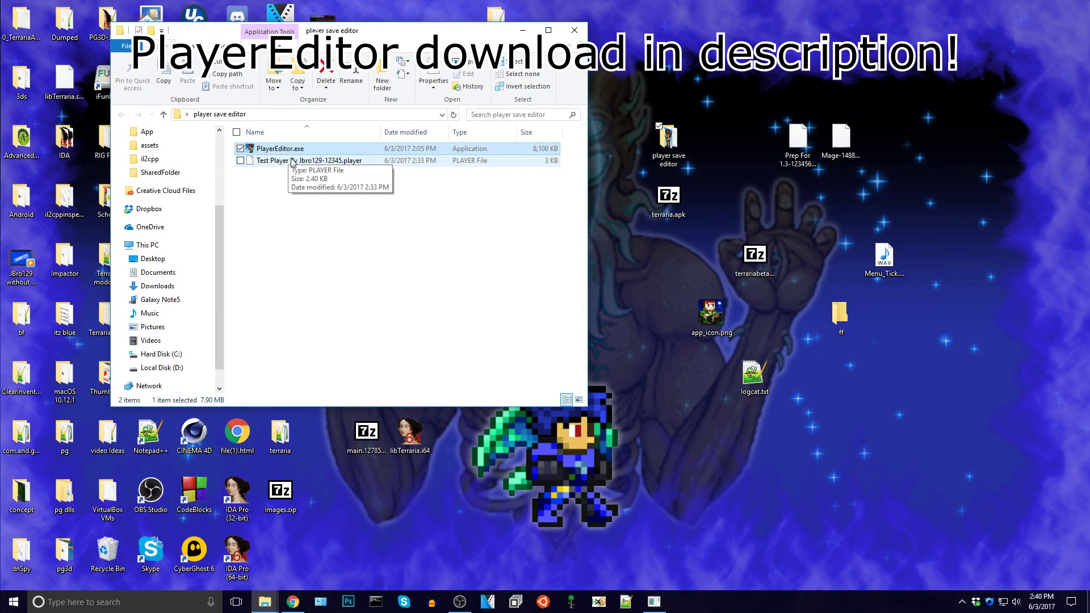
pyautogui.click(301, 201)
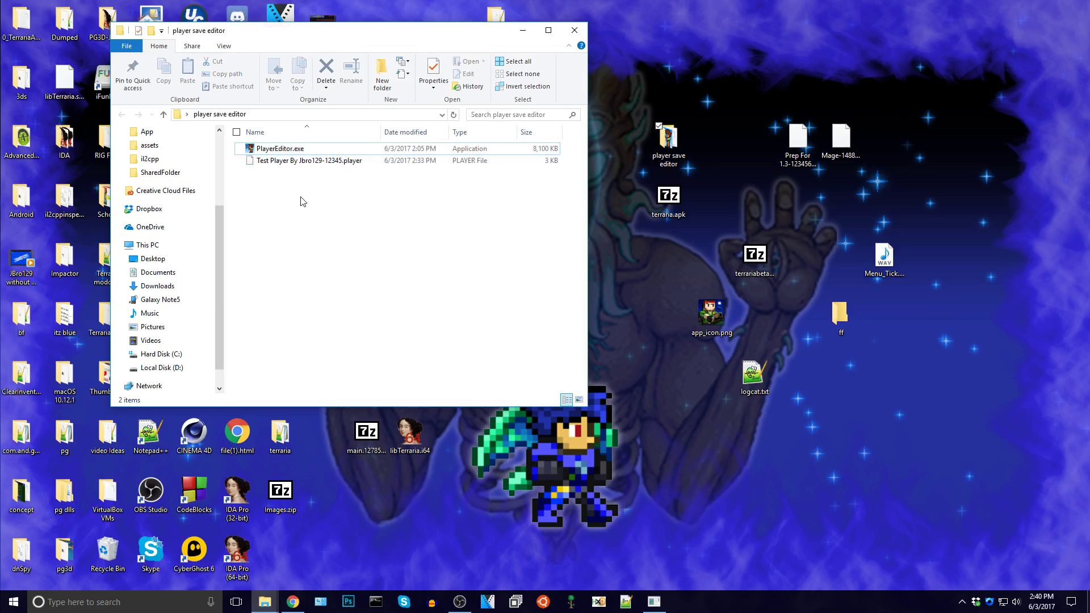
pyautogui.moveTo(280, 171); pyautogui.dragTo(322, 269)
# - Close the already running Terraria player editor, launch PlayerEditor.exe afresh and move its window clear of the file list
pyautogui.click(654, 601)
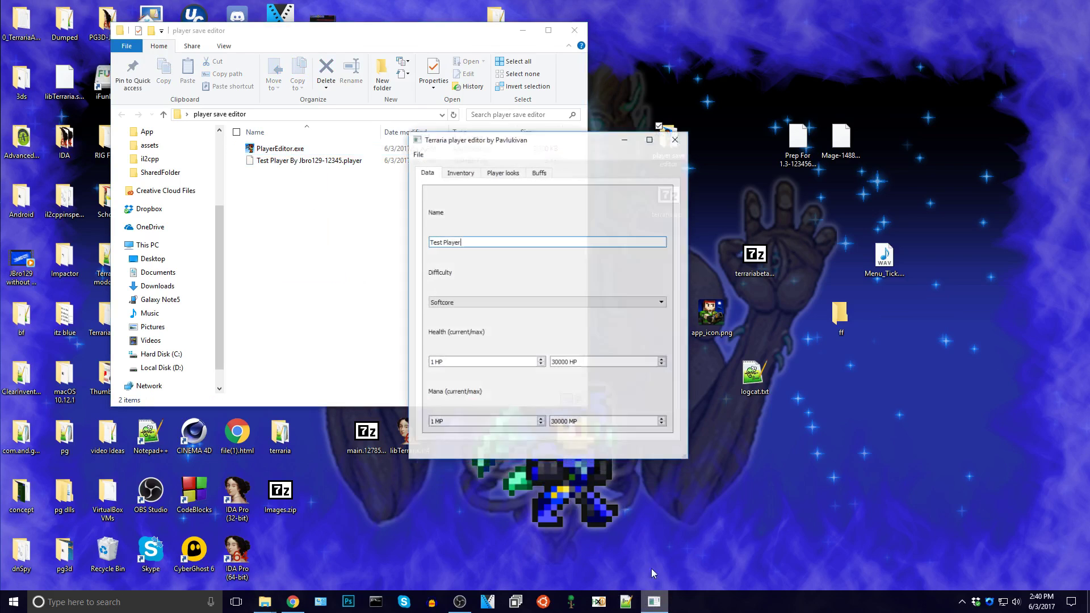
pyautogui.click(675, 139)
pyautogui.click(342, 149)
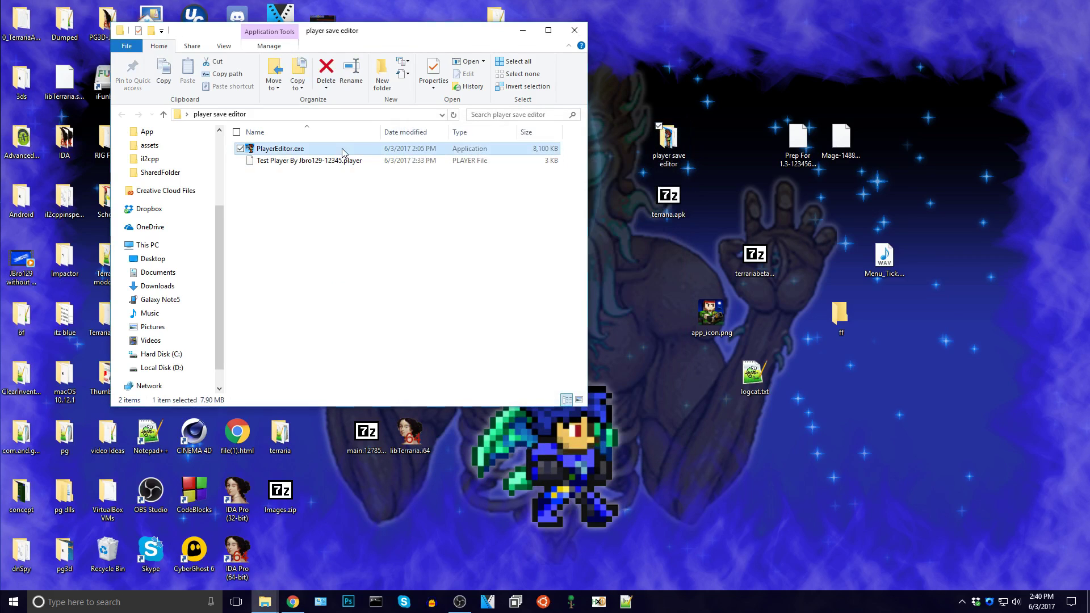
pyautogui.doubleClick(342, 149)
pyautogui.moveTo(489, 128); pyautogui.dragTo(629, 116)
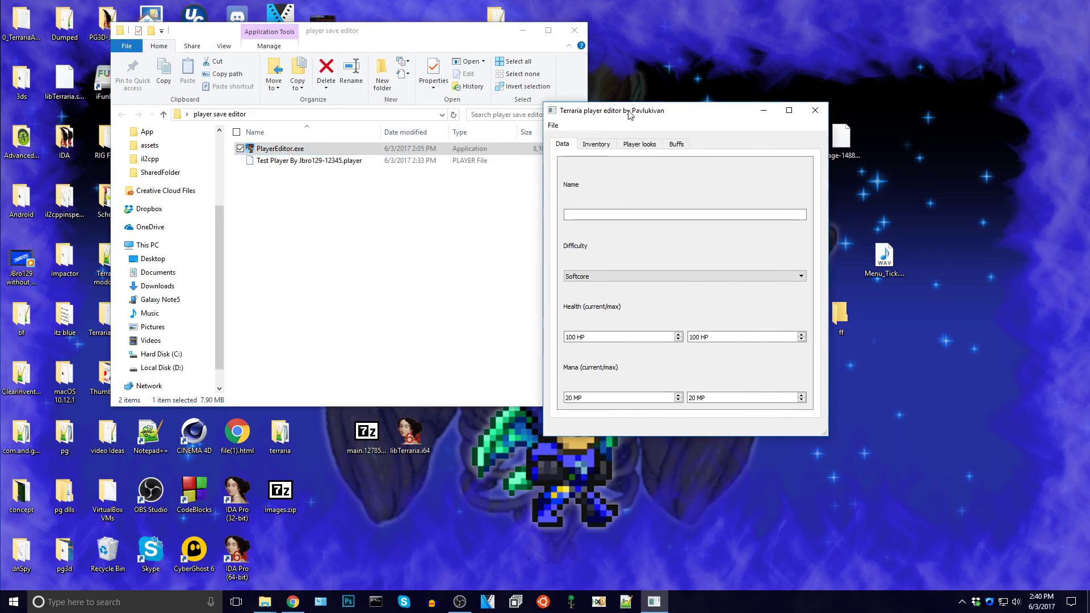
# - Open Test Player By Jbro129-12345.player from the player save editor folder on the Desktop
pyautogui.click(553, 125)
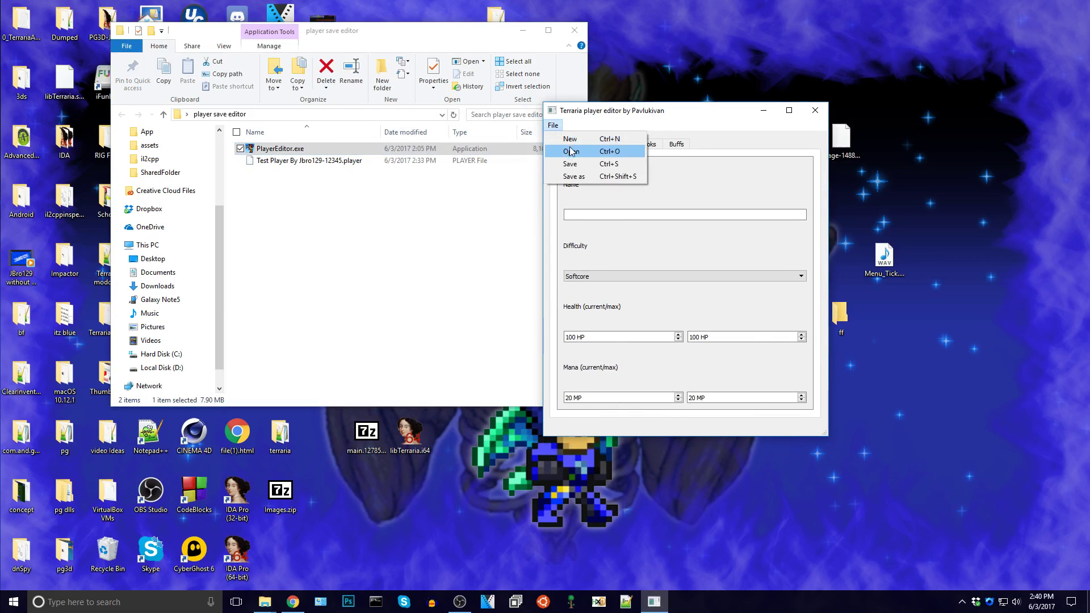
pyautogui.click(571, 151)
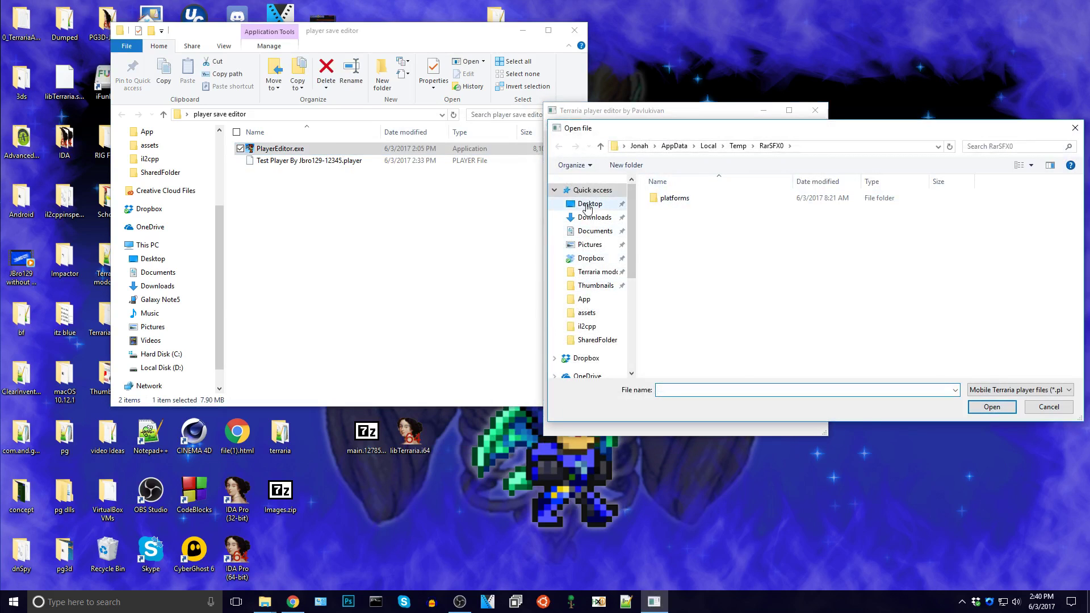
pyautogui.click(588, 205)
pyautogui.scroll(-3, 852, 284)
pyautogui.doubleClick(792, 267)
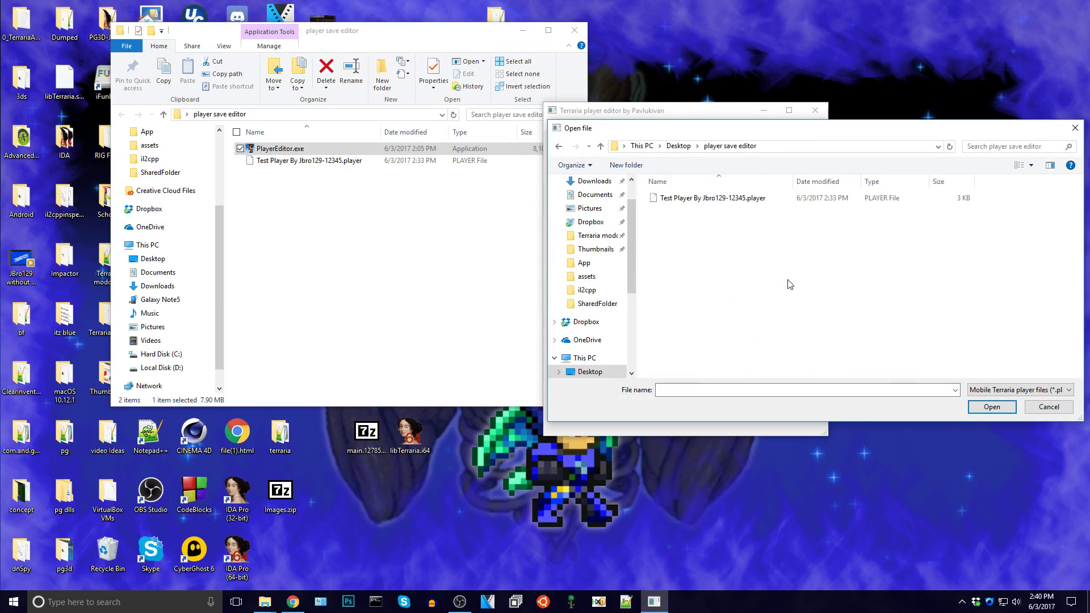
pyautogui.doubleClick(685, 202)
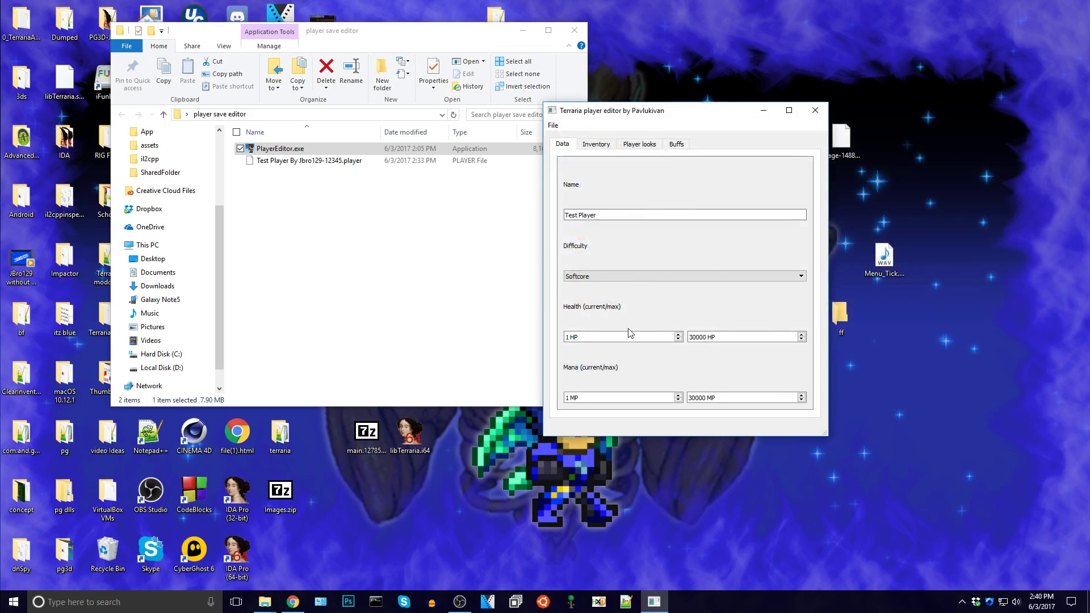
# - Examine the player's equipment slots and the counts, prefixes and items in the main inventory
pyautogui.click(597, 144)
pyautogui.click(627, 165)
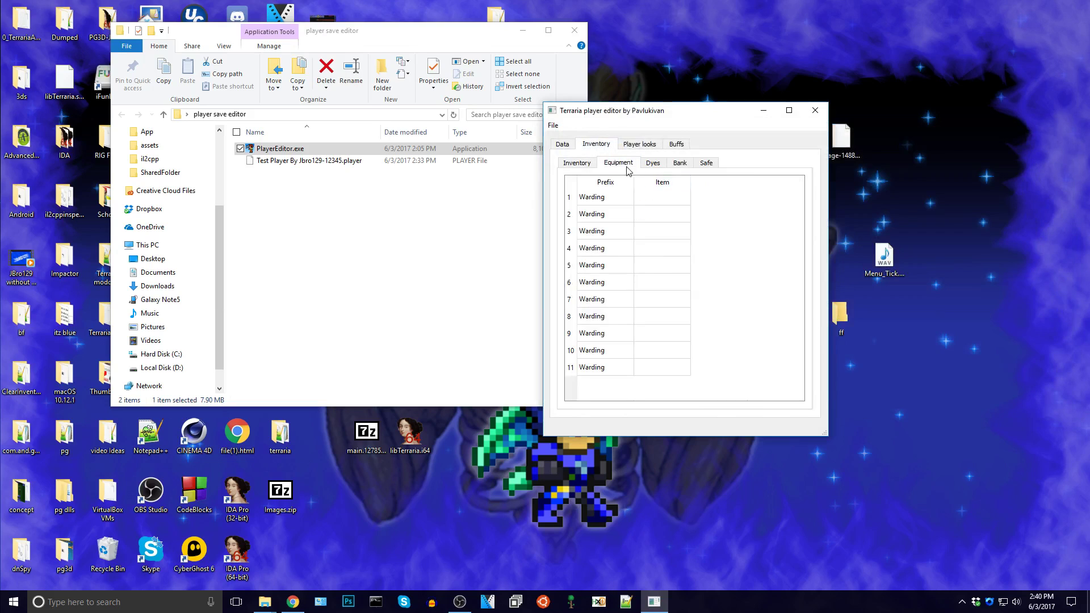
pyautogui.click(649, 192)
pyautogui.click(651, 191)
pyautogui.click(588, 163)
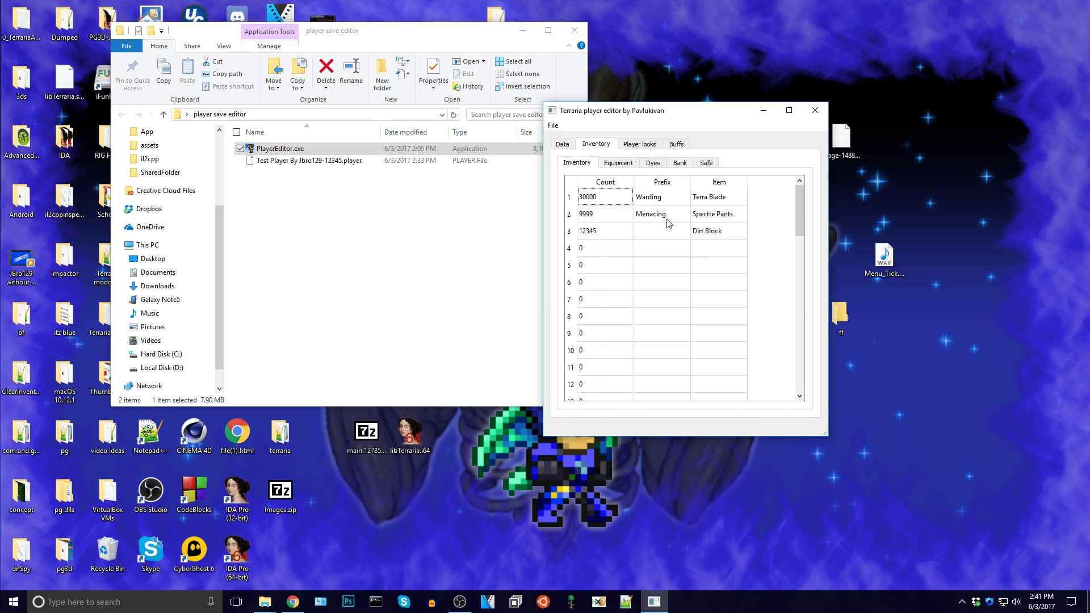
pyautogui.click(645, 205)
pyautogui.click(714, 200)
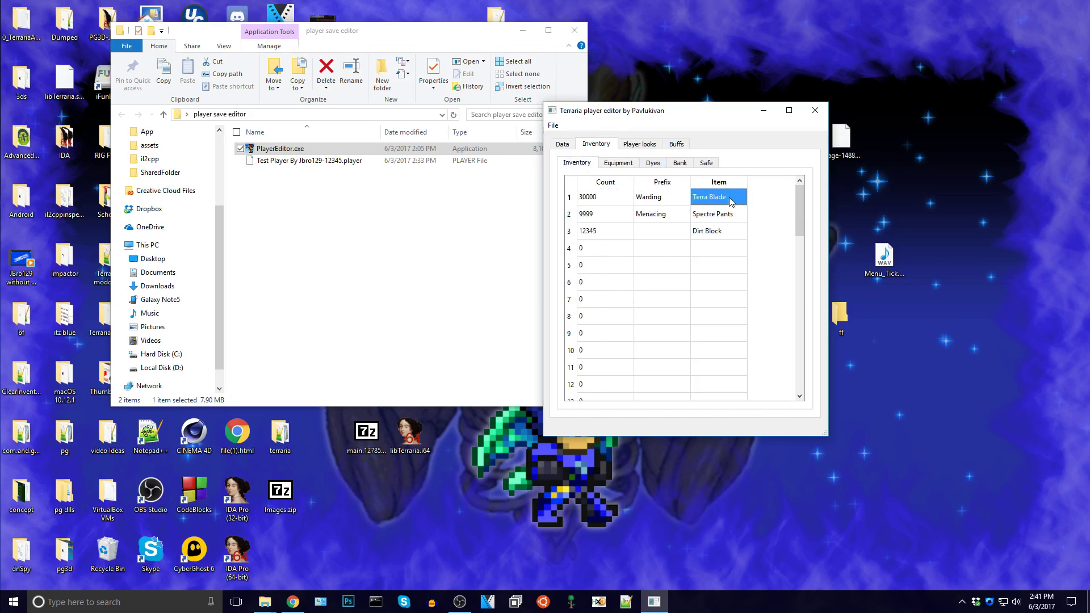
# - Set the inventory count of the Terra Blade to 6129 and of the Spectre Pants to 11111
pyautogui.doubleClick(609, 202)
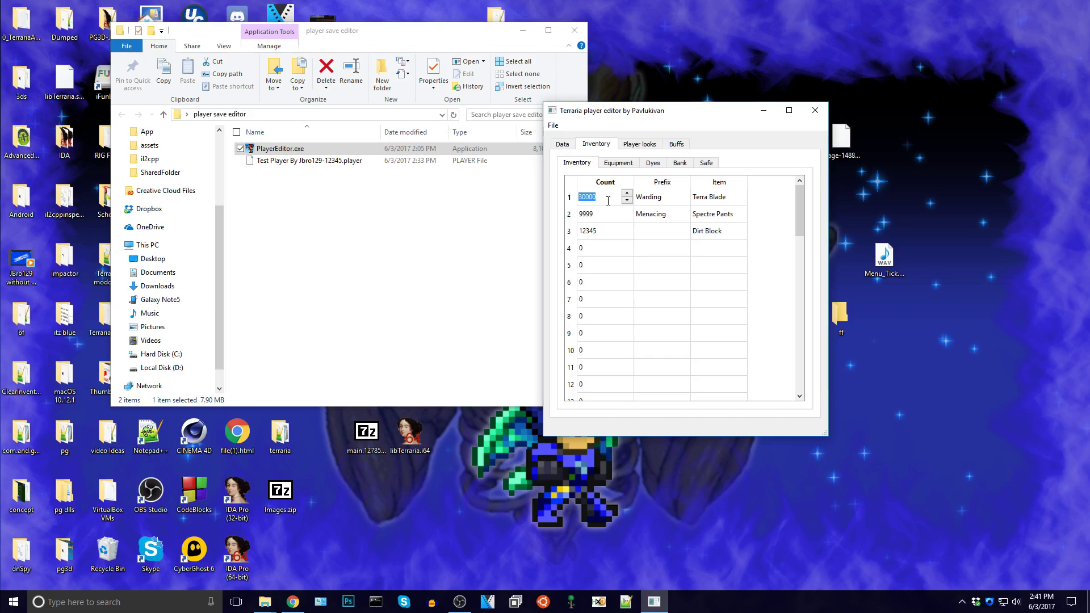
pyautogui.write('6129')
pyautogui.doubleClick(618, 216)
pyautogui.write('11111')
pyautogui.click(614, 247)
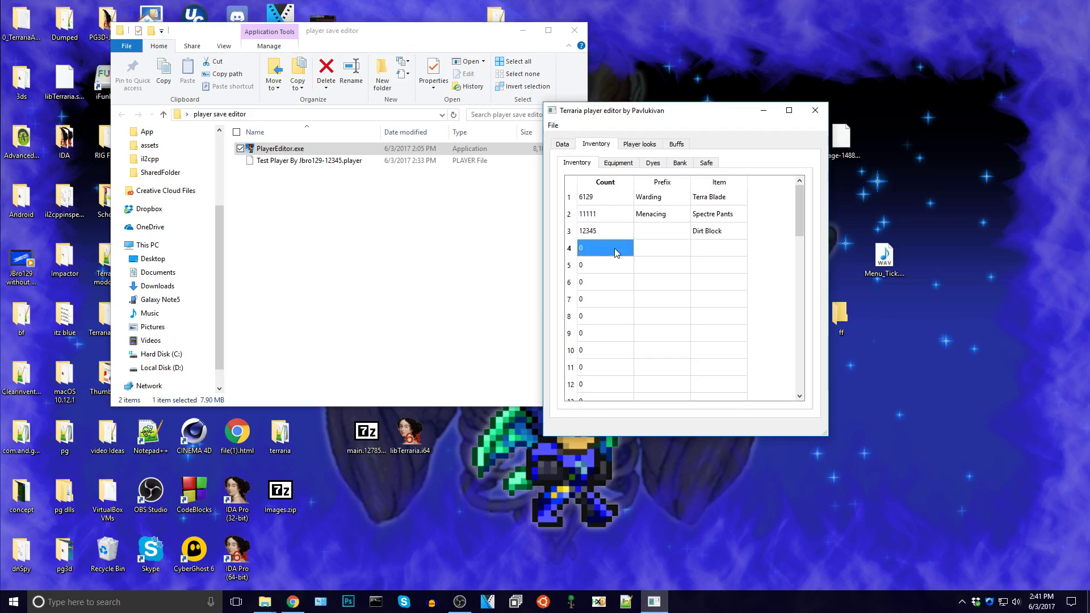
# - Fill inventory slot 14 with a count of 30000 and the first item suggested for "wood"
pyautogui.scroll(-3, 606, 287)
pyautogui.click(597, 271)
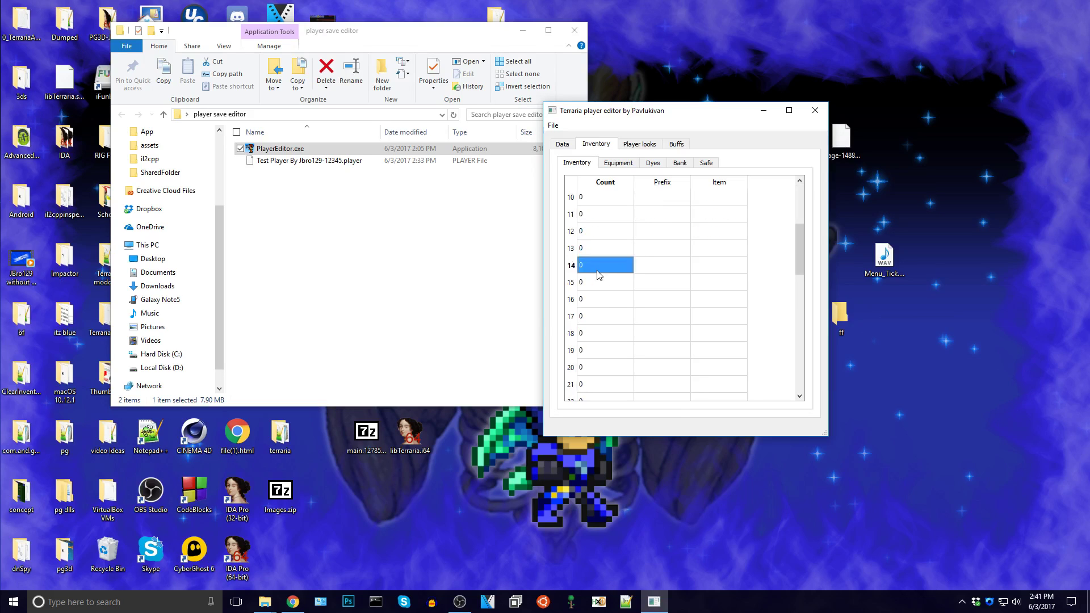
pyautogui.click(598, 274)
pyautogui.press('BackSpace')
pyautogui.write('0000')
pyautogui.click(714, 266)
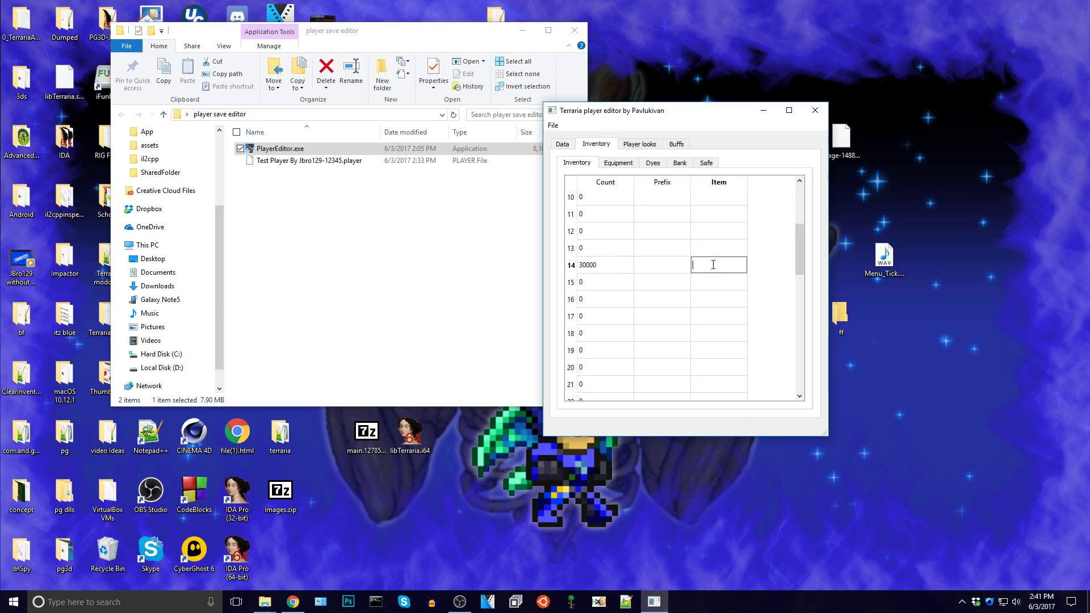
pyautogui.write('wood')
pyautogui.press('Down')
pyautogui.press('Return')
pyautogui.scroll(3, 703, 282)
pyautogui.scroll(-4, 718, 289)
pyautogui.scroll(4, 759, 292)
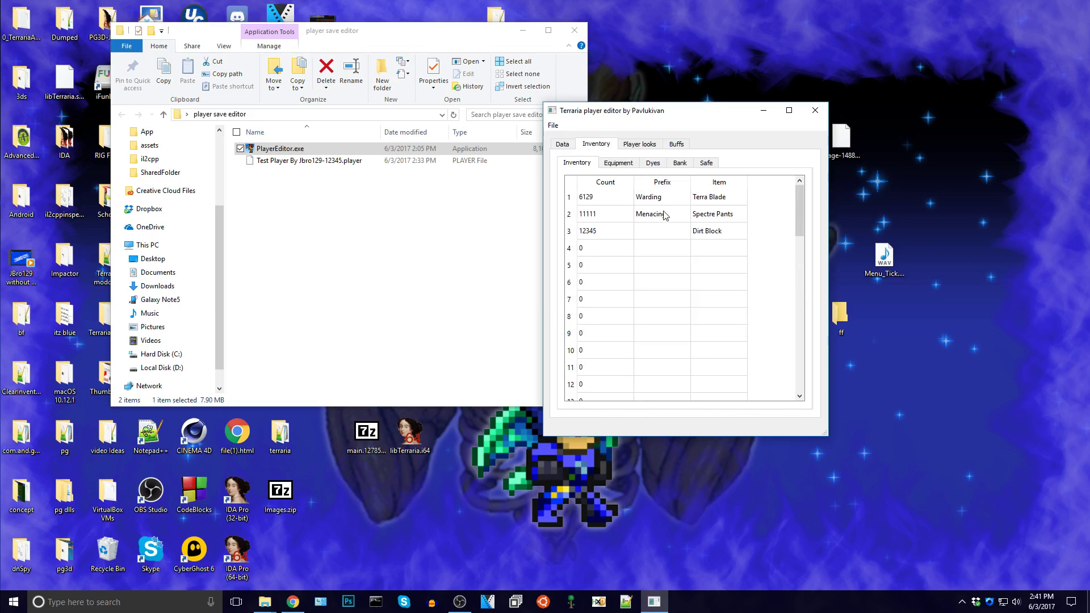
# - Replace the Zapinator in bank slot 1 with Red Brick
pyautogui.click(620, 166)
pyautogui.click(658, 166)
pyautogui.click(634, 165)
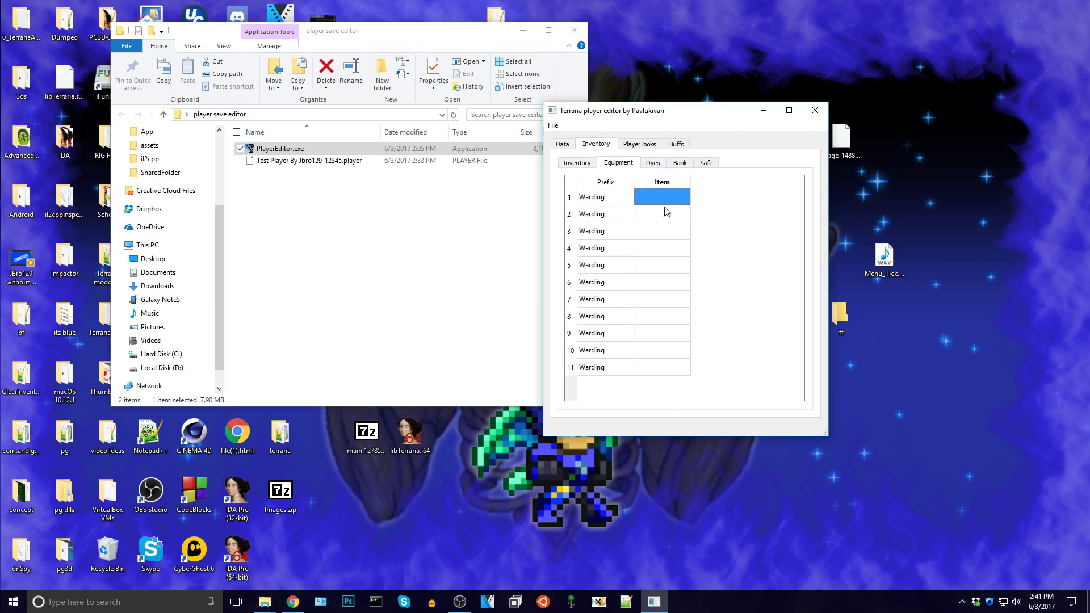
pyautogui.click(653, 163)
pyautogui.click(679, 163)
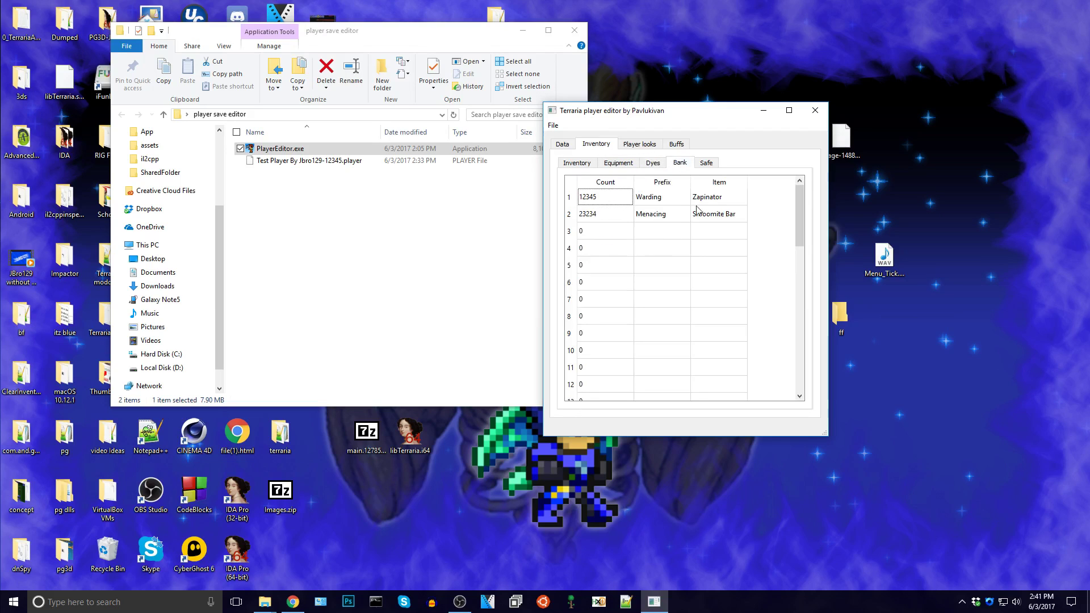
pyautogui.doubleClick(712, 196)
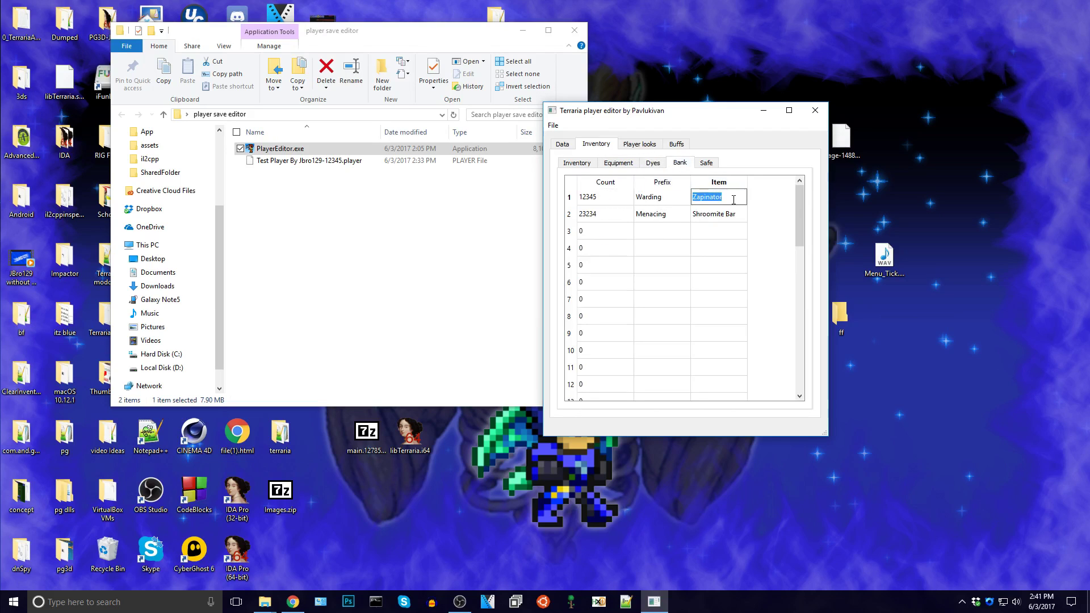
pyautogui.press('BackSpace')
pyautogui.write('red')
pyautogui.press('Down')
pyautogui.press('Down')
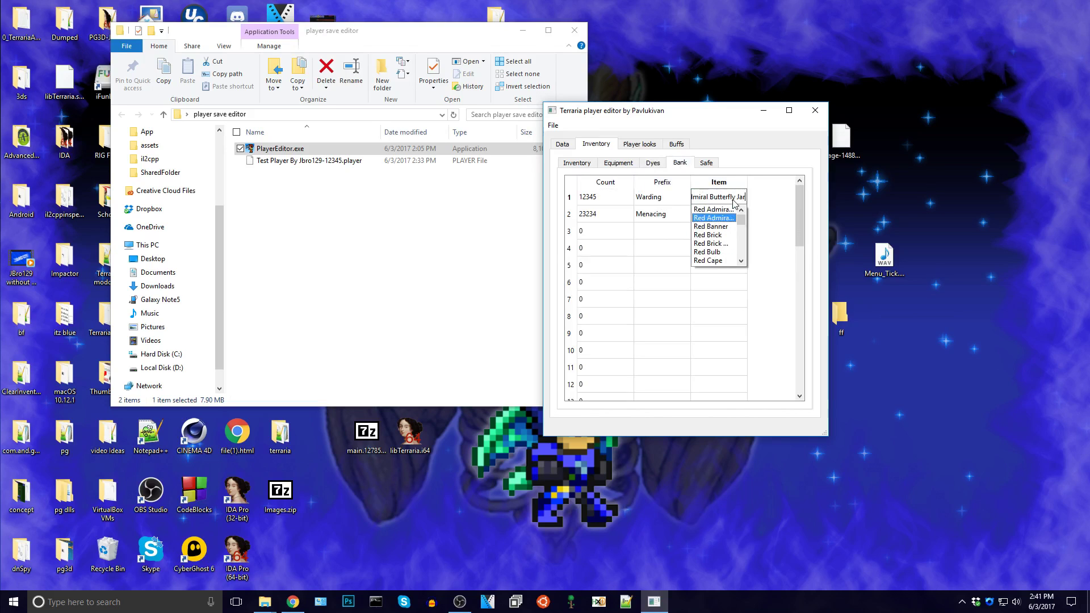
pyautogui.click(709, 234)
# - Set the item in safe slot 14 to Pickaxe Statue
pyautogui.click(706, 164)
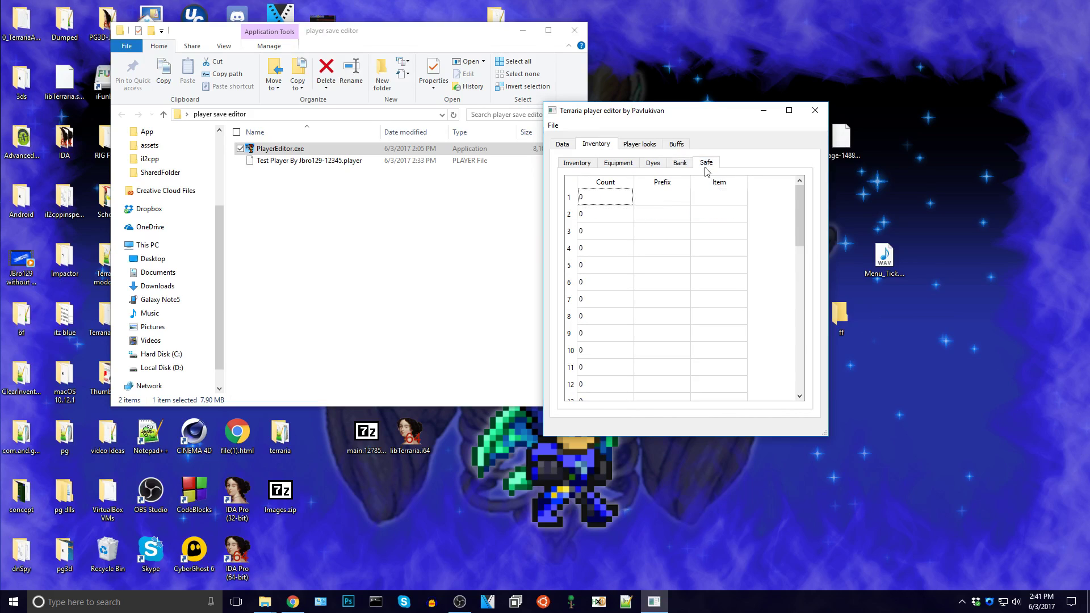
pyautogui.scroll(-3, 646, 284)
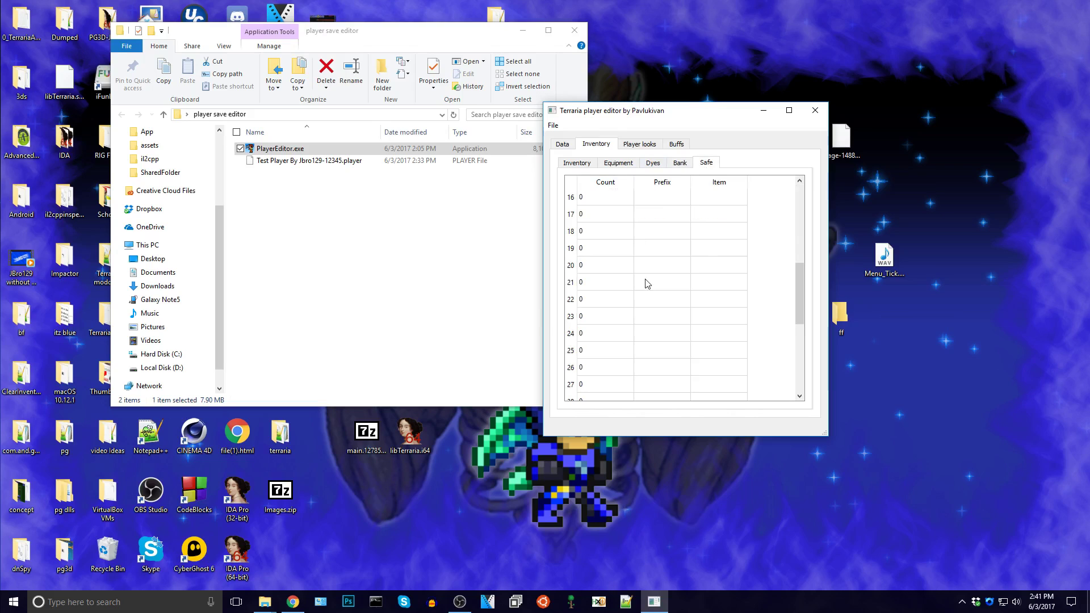
pyautogui.doubleClick(704, 266)
pyautogui.press('BackSpace')
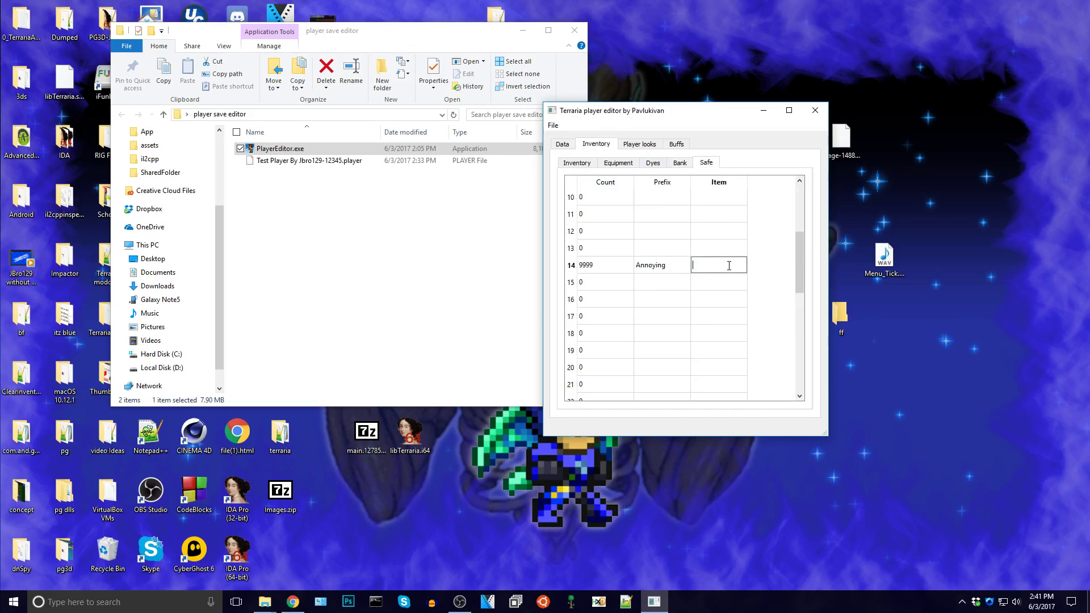
pyautogui.write('pick')
pyautogui.press('Down')
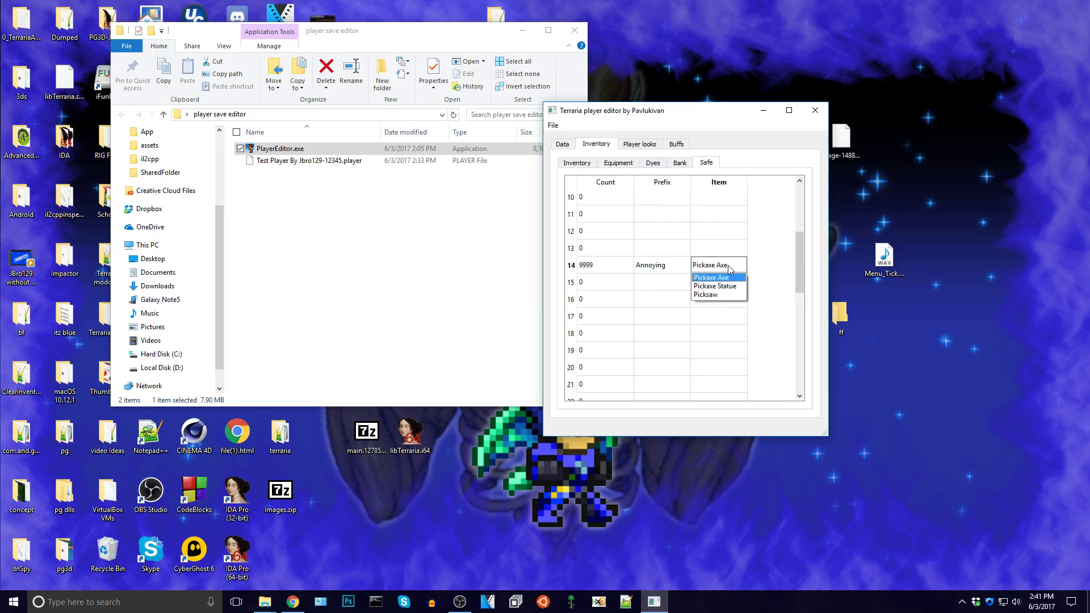
pyautogui.press('Down')
pyautogui.press('Return')
# - Set the count of slot 7 in the main inventory to 3456
pyautogui.click(650, 163)
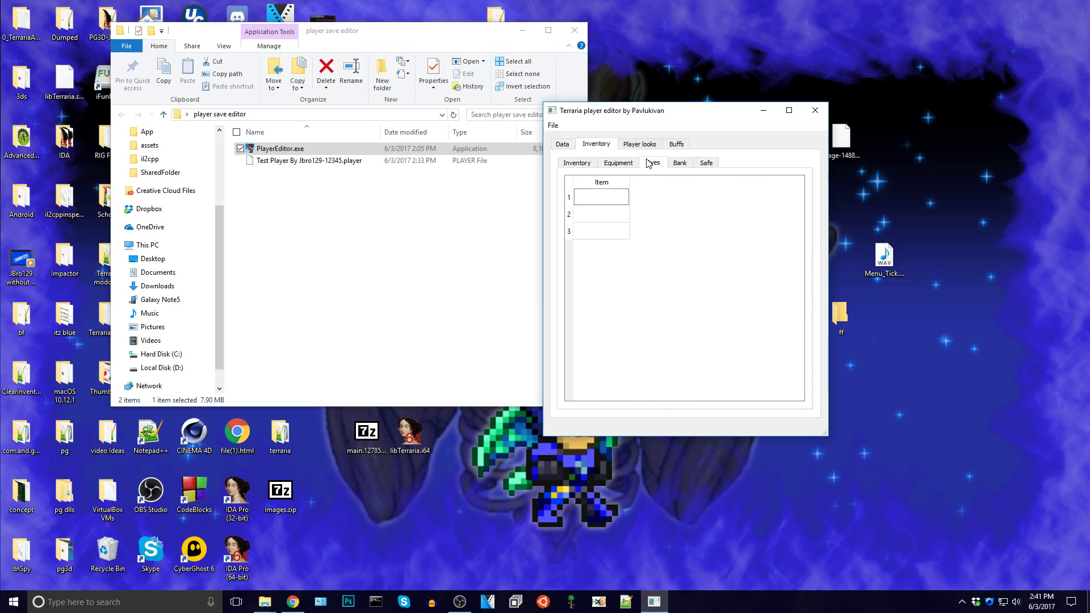
pyautogui.click(618, 163)
pyautogui.click(575, 163)
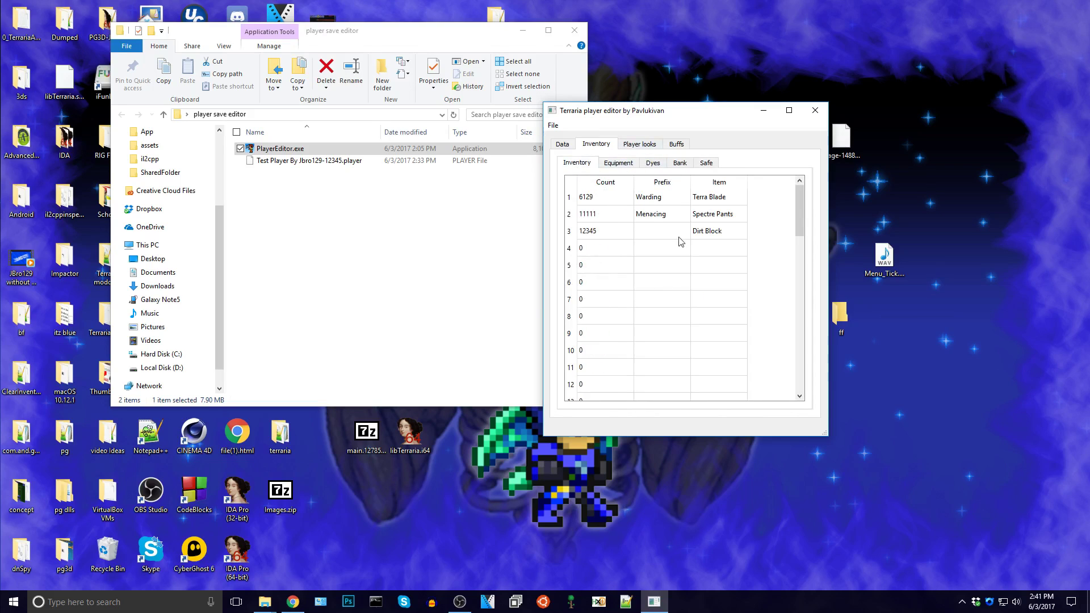
pyautogui.scroll(-3, 639, 305)
pyautogui.scroll(3, 639, 305)
pyautogui.doubleClick(600, 293)
pyautogui.write('3456')
# - Set the item in slot 7 of the main inventory to Wooden Crate
pyautogui.doubleClick(711, 300)
pyautogui.write('Wooden')
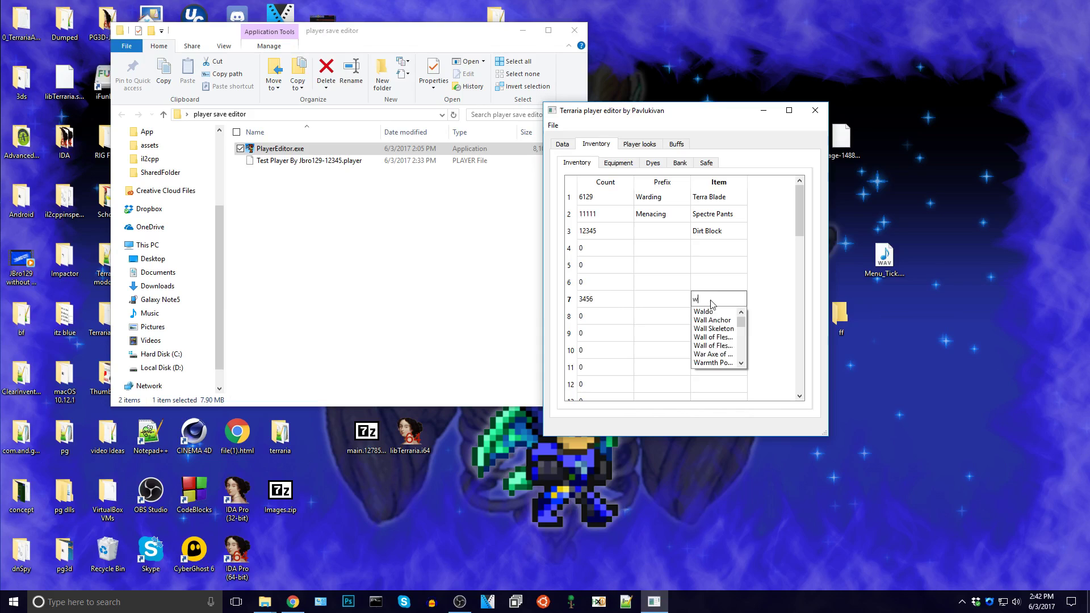
pyautogui.press('Down')
pyautogui.press('Down')
pyautogui.press('Down')
pyautogui.press('Down')
pyautogui.press('Down')
pyautogui.press('Down')
pyautogui.press('Down')
pyautogui.press('Down')
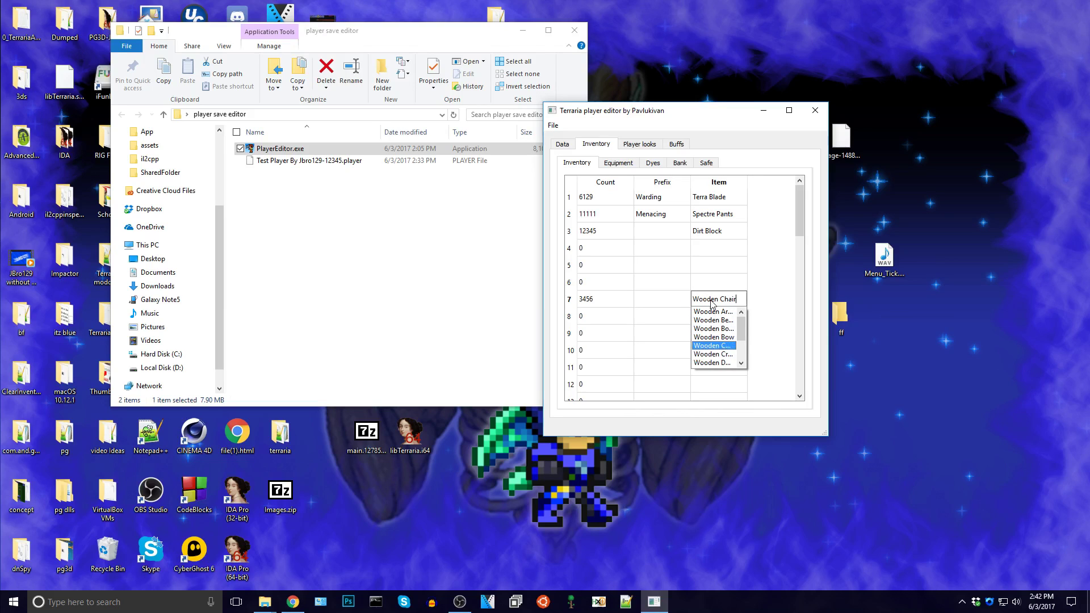
pyautogui.press('Up')
pyautogui.press('Up')
pyautogui.press('Return')
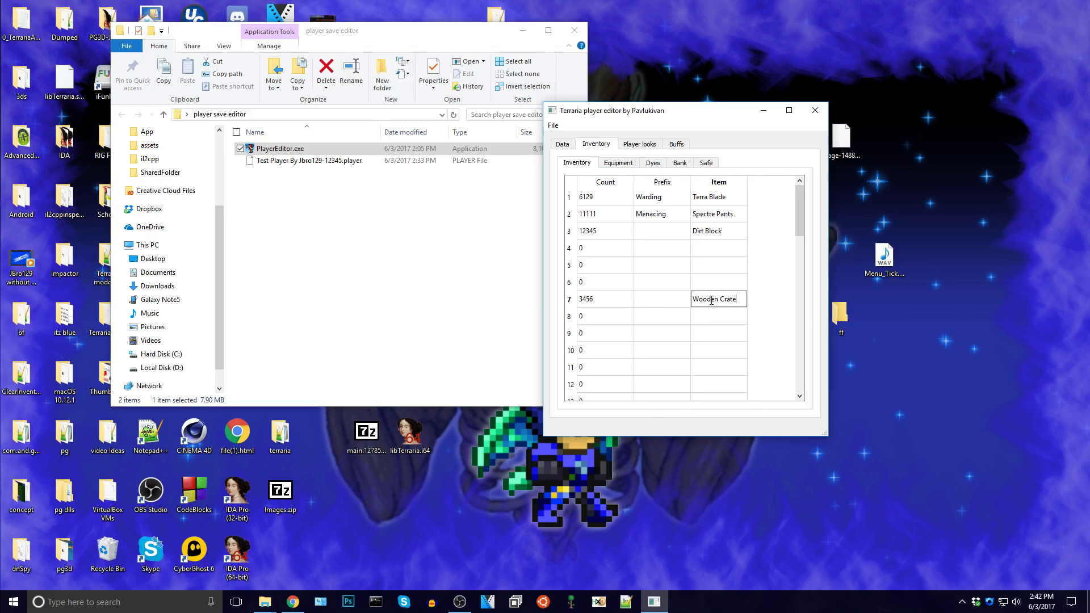
# - Adjust the player's hair dye and hair style numbers, and toggle the Male option off and back on
pyautogui.click(639, 144)
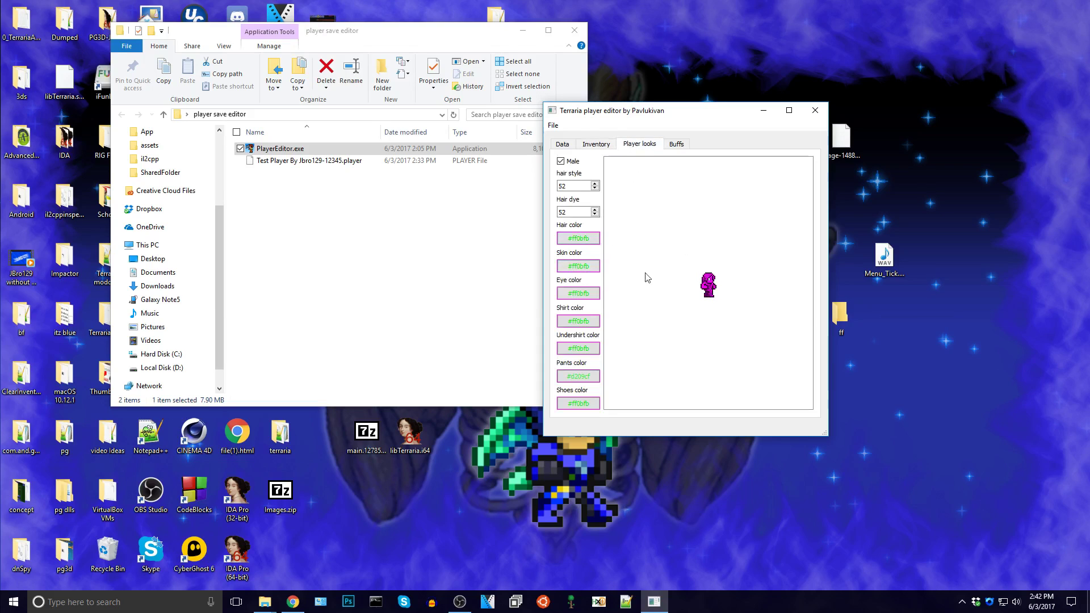
pyautogui.click(595, 214)
pyautogui.click(579, 186)
pyautogui.press('Up')
pyautogui.click(560, 161)
pyautogui.click(561, 161)
# - Try a time of 30000 for the Ironskin buff
pyautogui.click(674, 145)
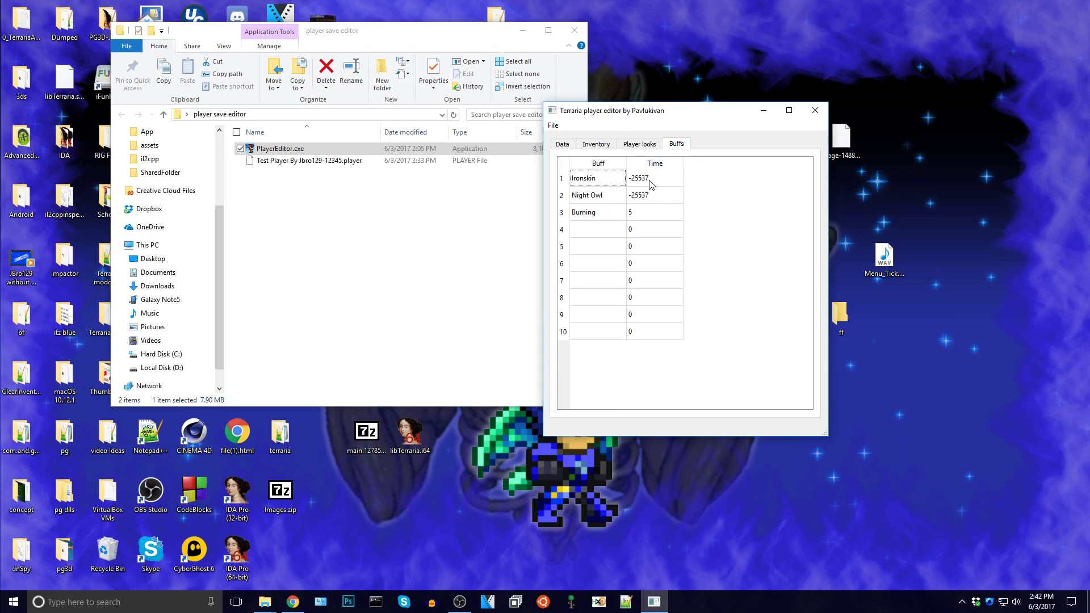
pyautogui.doubleClick(652, 179)
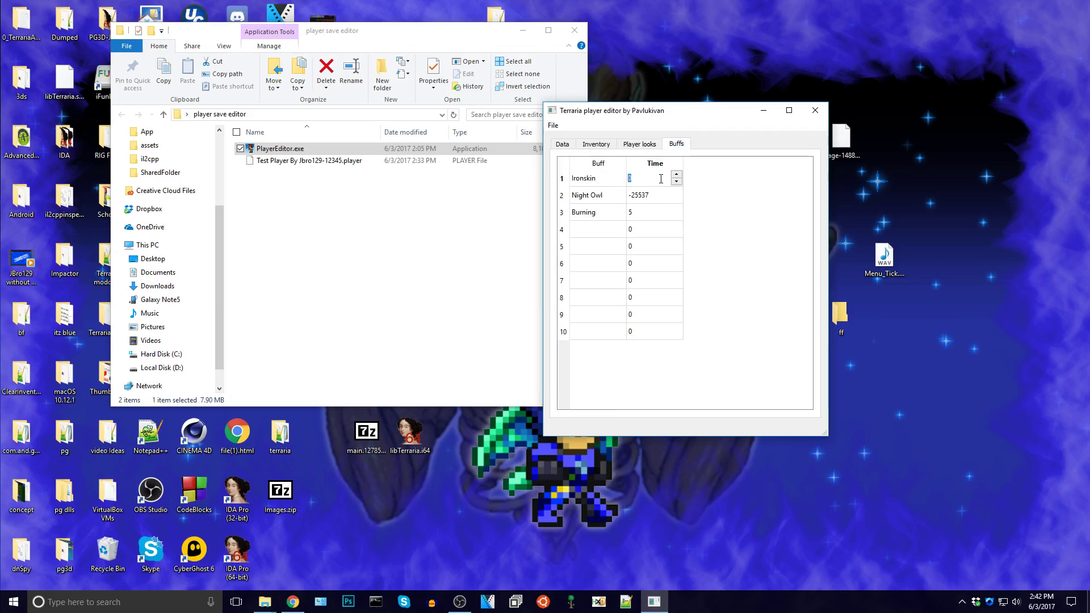
pyautogui.write('30000')
pyautogui.press('Return')
# - Set the times of the Ironskin and Night Owl buffs to 9999
pyautogui.click(654, 178)
pyautogui.write('3')
pyautogui.write('9999')
pyautogui.click(652, 194)
pyautogui.write('9999')
pyautogui.click(616, 229)
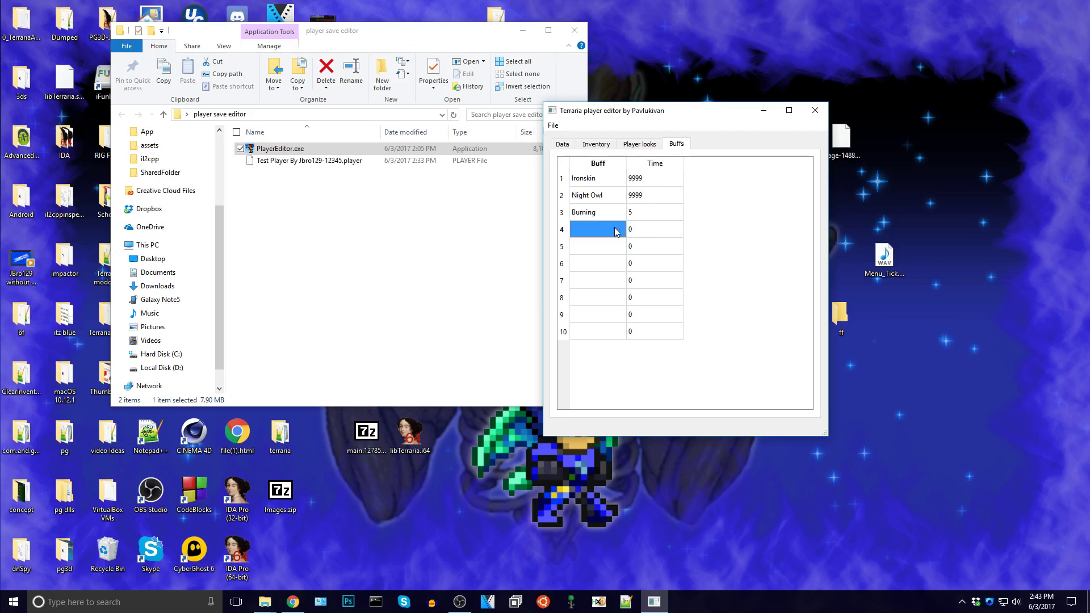
pyautogui.click(658, 179)
pyautogui.write('9')
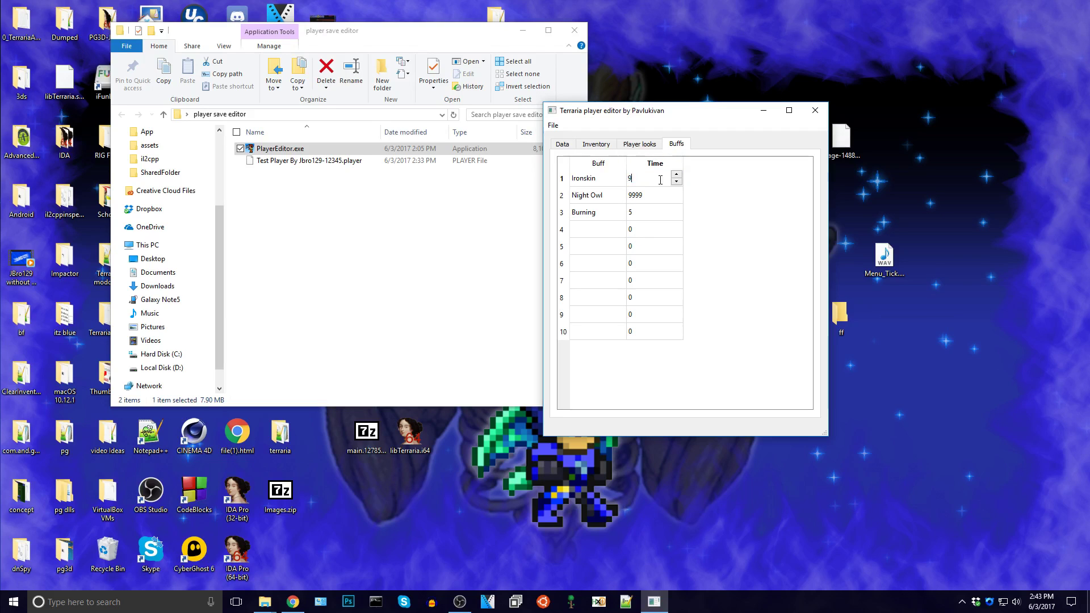
# - Set the time of the Burning buff to 10
pyautogui.doubleClick(645, 210)
pyautogui.write('10')
pyautogui.press('Return')
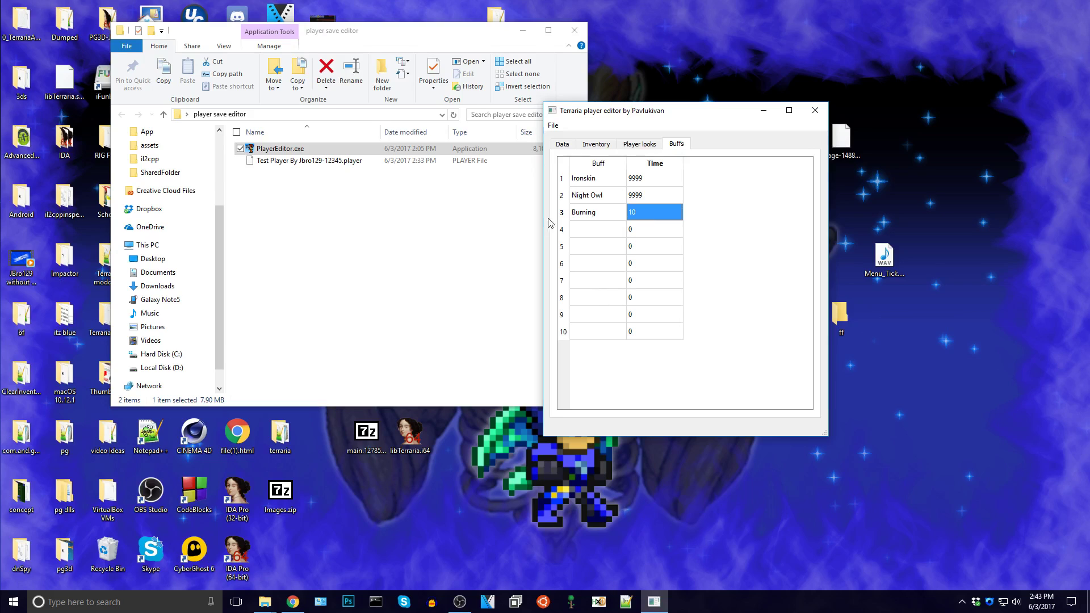
# - Add the Pet Android buff in slot 4 with a time of 1
pyautogui.click(590, 239)
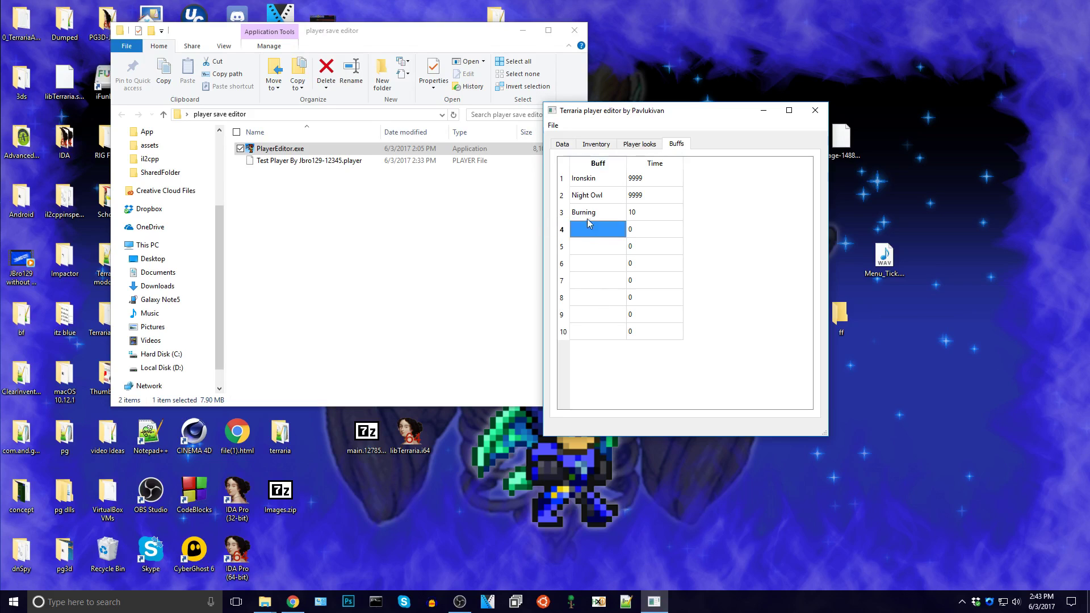
pyautogui.click(589, 237)
pyautogui.write('p')
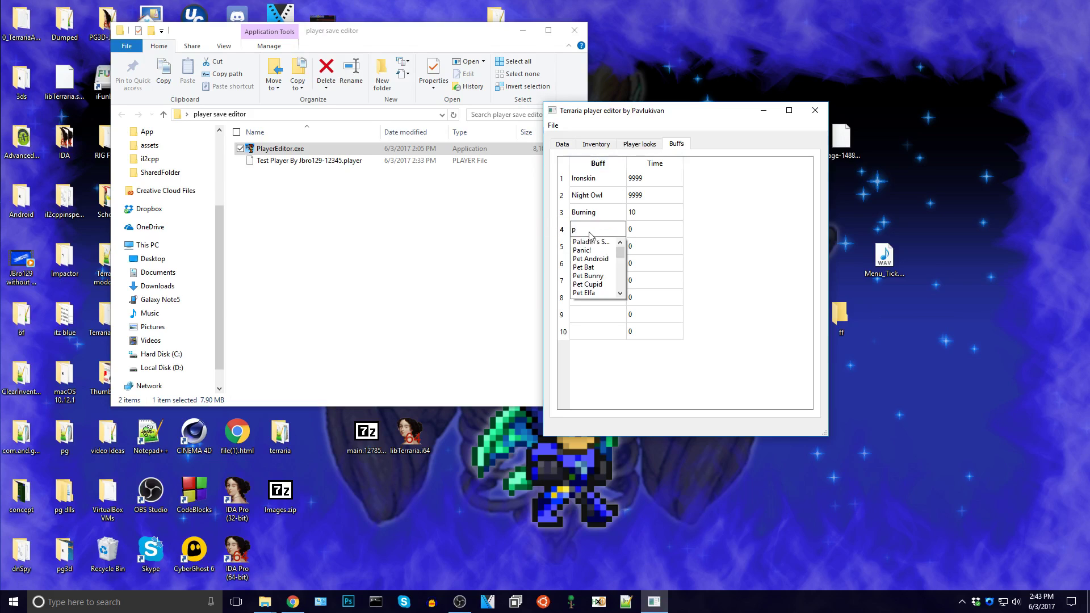
pyautogui.press('Down')
pyautogui.press('Down')
pyautogui.press('Return')
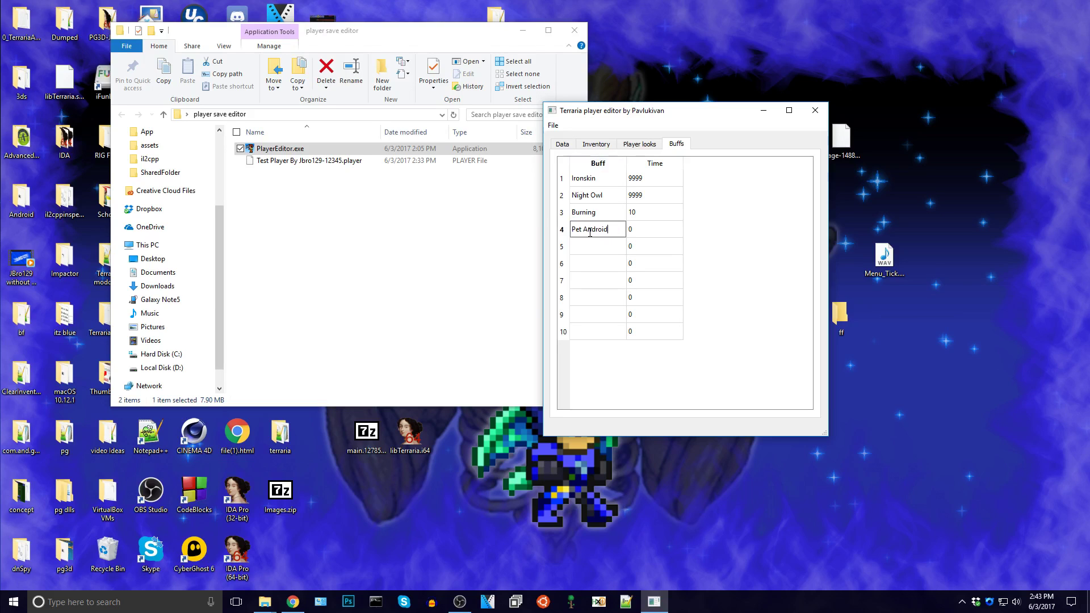
pyautogui.click(610, 251)
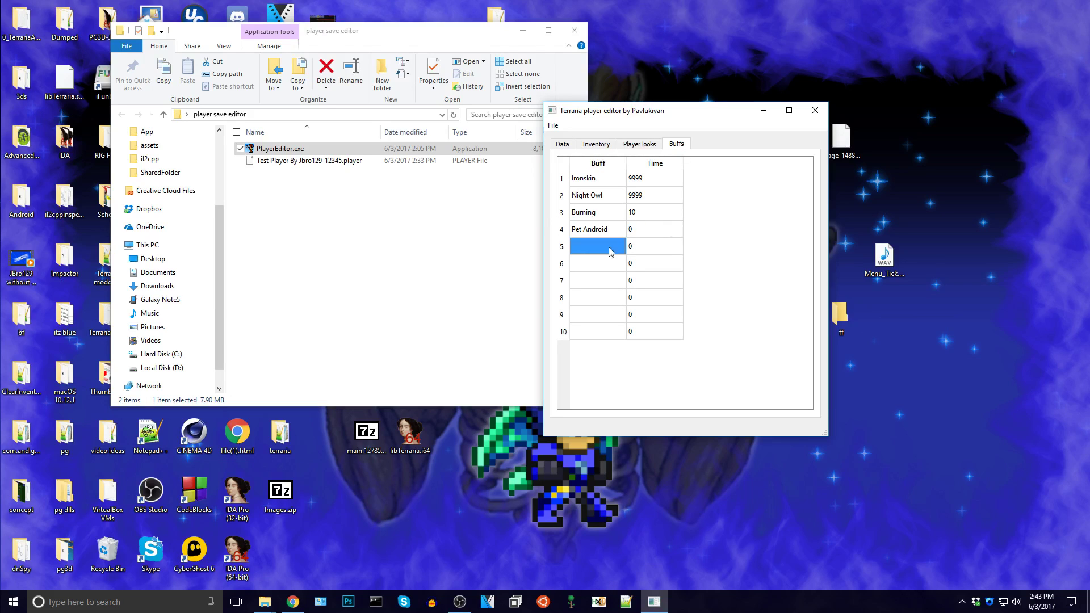
pyautogui.click(642, 235)
pyautogui.write('1')
# - Add the Pet Leprechaun buff in slot 5 of the buff list
pyautogui.doubleClick(601, 250)
pyautogui.write('pwt')
pyautogui.press('BackSpace')
pyautogui.press('BackSpace')
pyautogui.write('et')
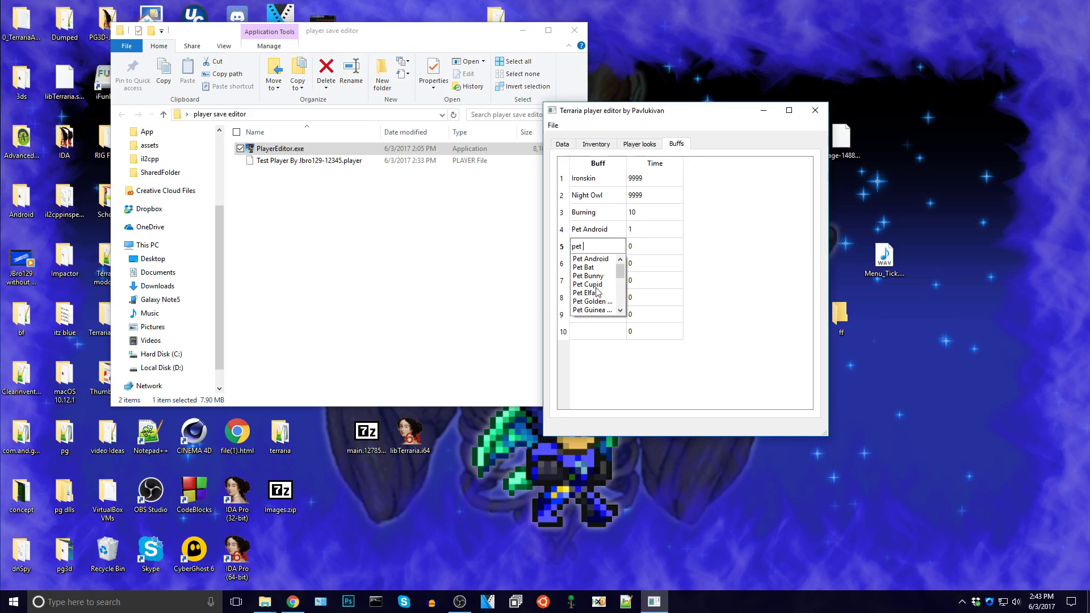
pyautogui.scroll(-2, 597, 292)
pyautogui.click(596, 295)
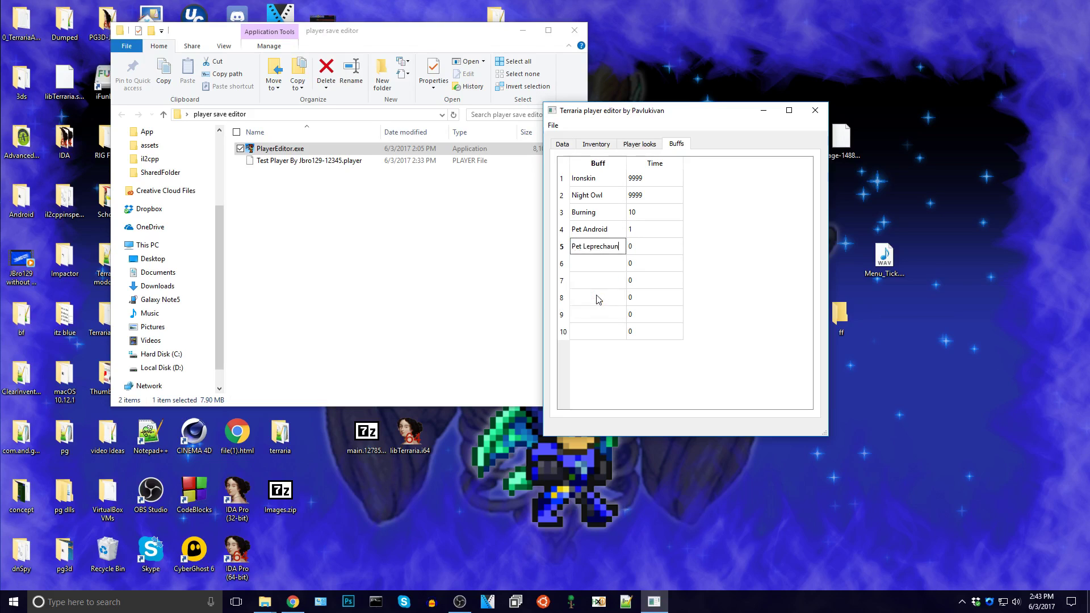
pyautogui.click(596, 296)
pyautogui.click(642, 250)
pyautogui.click(732, 249)
# - Rename the player to Test and set the difficulty to Mediumcore
pyautogui.click(636, 146)
pyautogui.click(597, 146)
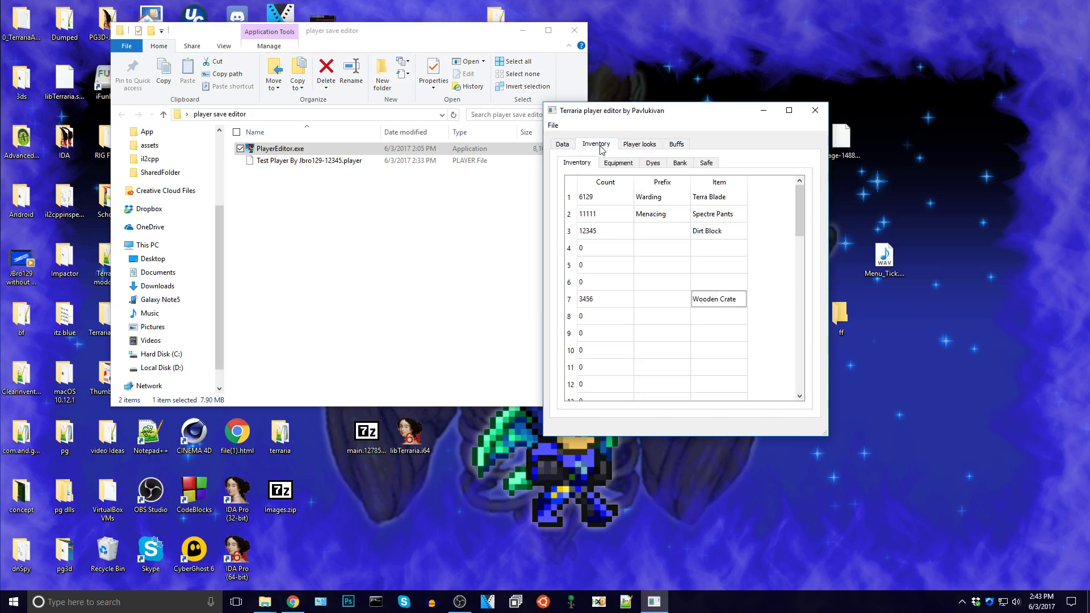
pyautogui.click(565, 145)
pyautogui.tripleClick(603, 217)
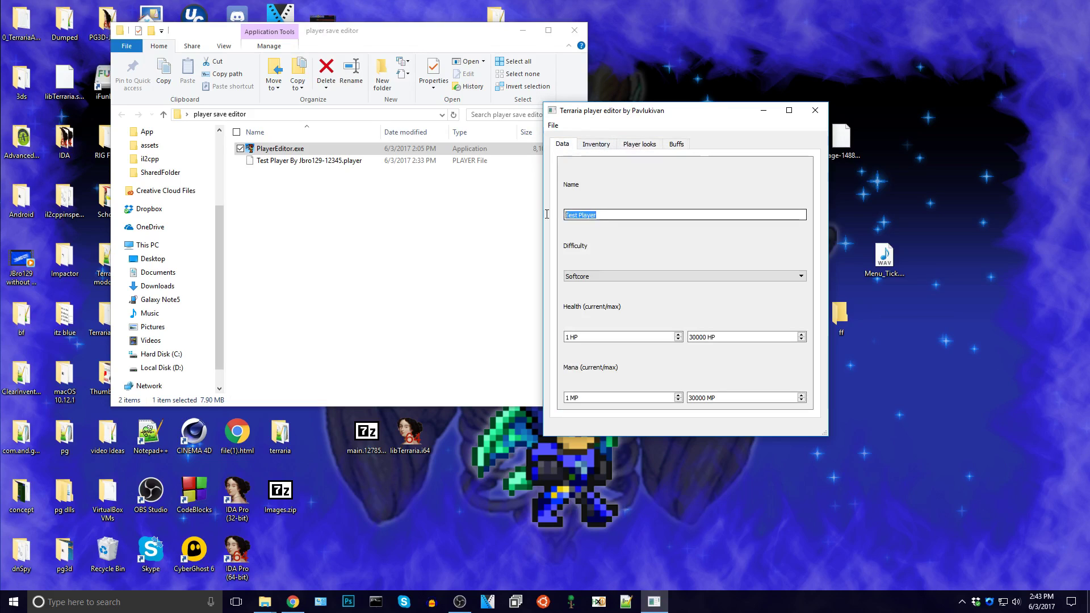
pyautogui.write('Test')
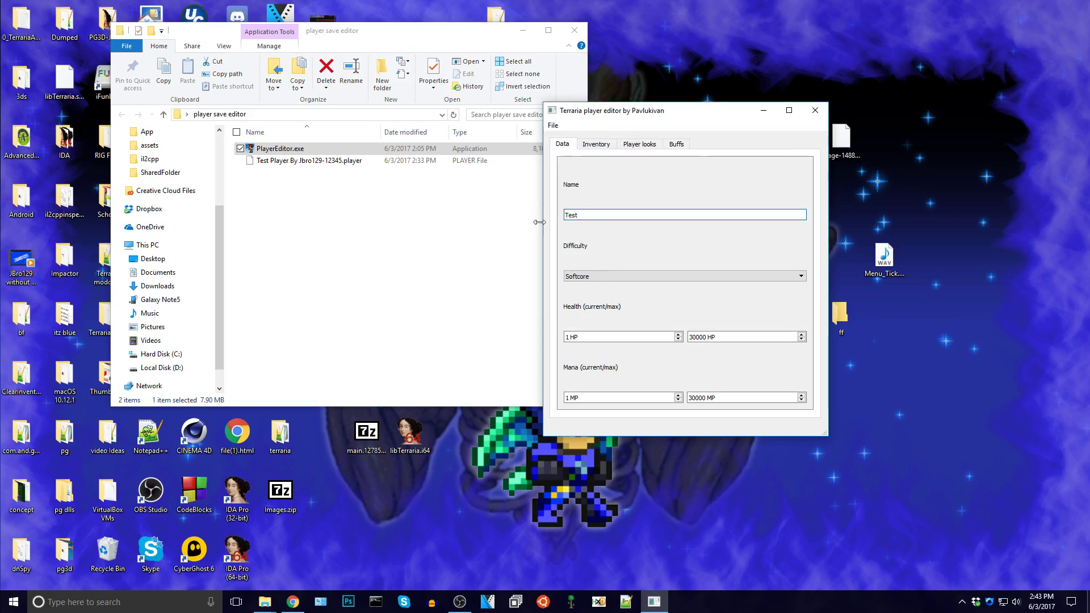
pyautogui.click(598, 276)
pyautogui.click(599, 288)
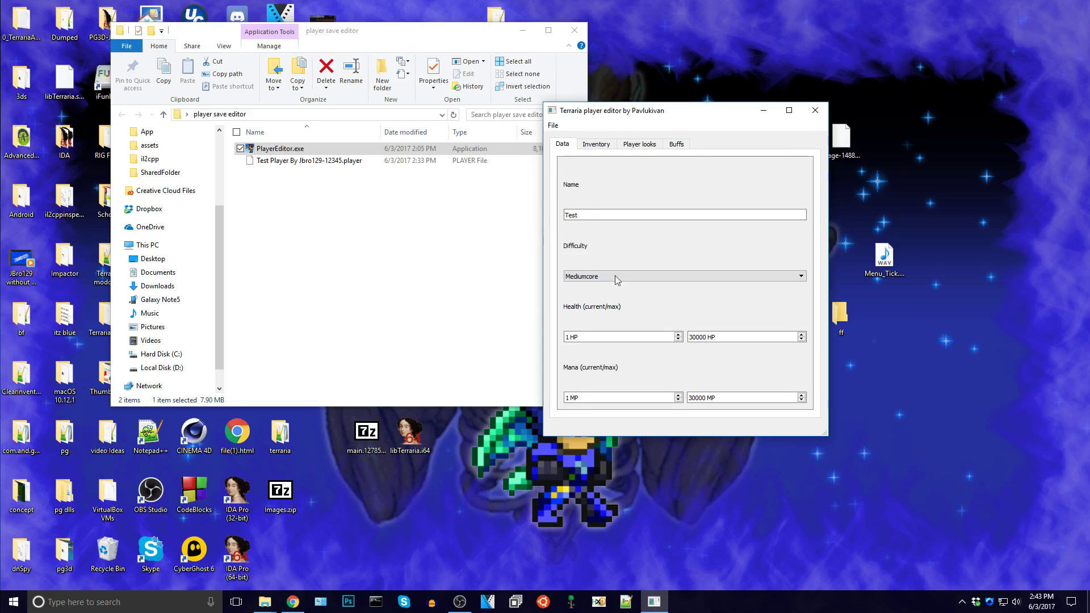
# - Set the player's current mana to 0 MP and current health to 20 HP
pyautogui.click(570, 399)
pyautogui.press('BackSpace')
pyautogui.write('0')
pyautogui.click(566, 338)
pyautogui.press('BackSpace')
pyautogui.write('20')
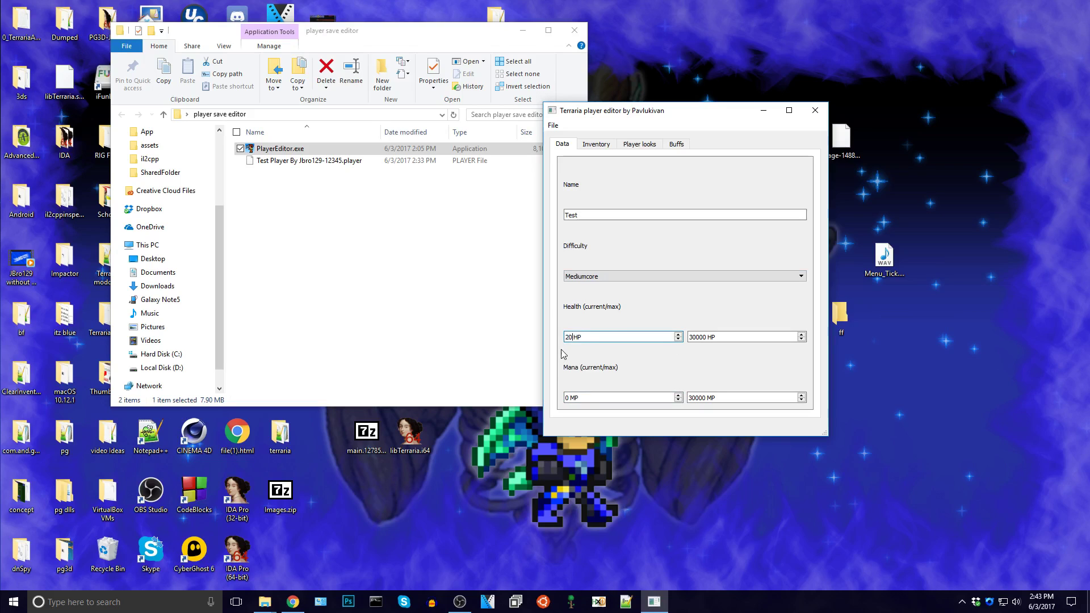
# - Save the edited player and check the modified date of its .player file in the player save editor folder
pyautogui.click(553, 125)
pyautogui.click(578, 165)
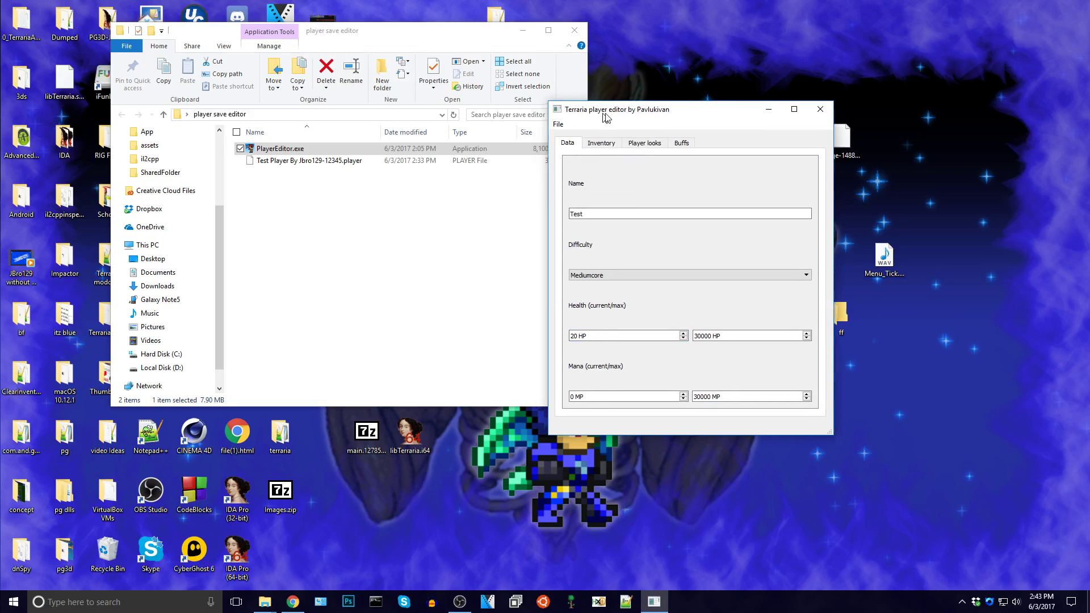
pyautogui.moveTo(624, 110); pyautogui.dragTo(655, 105)
pyautogui.click(382, 162)
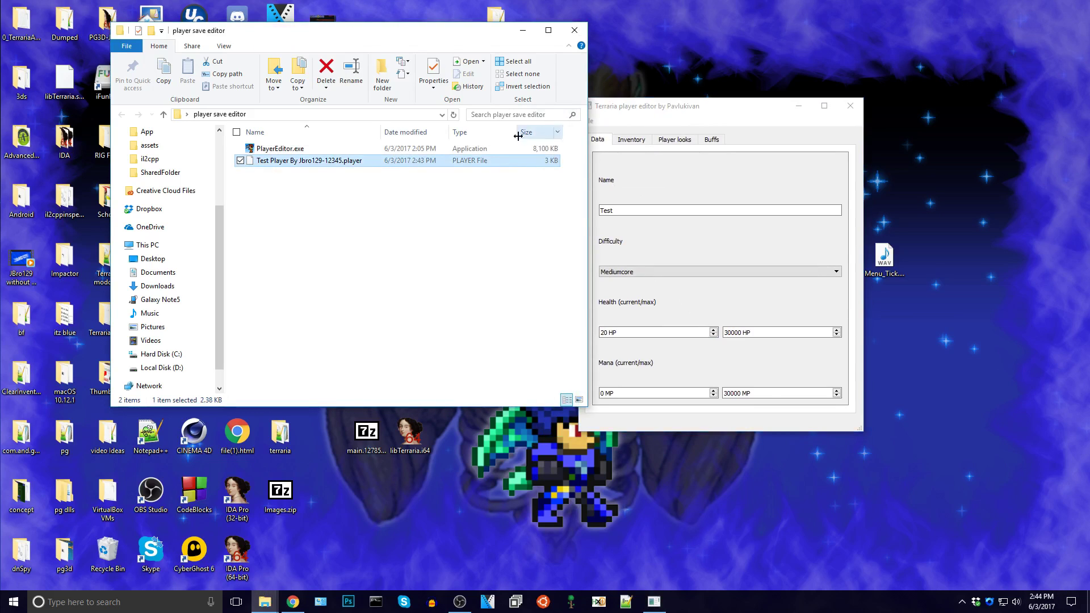
pyautogui.click(575, 122)
pyautogui.click(589, 121)
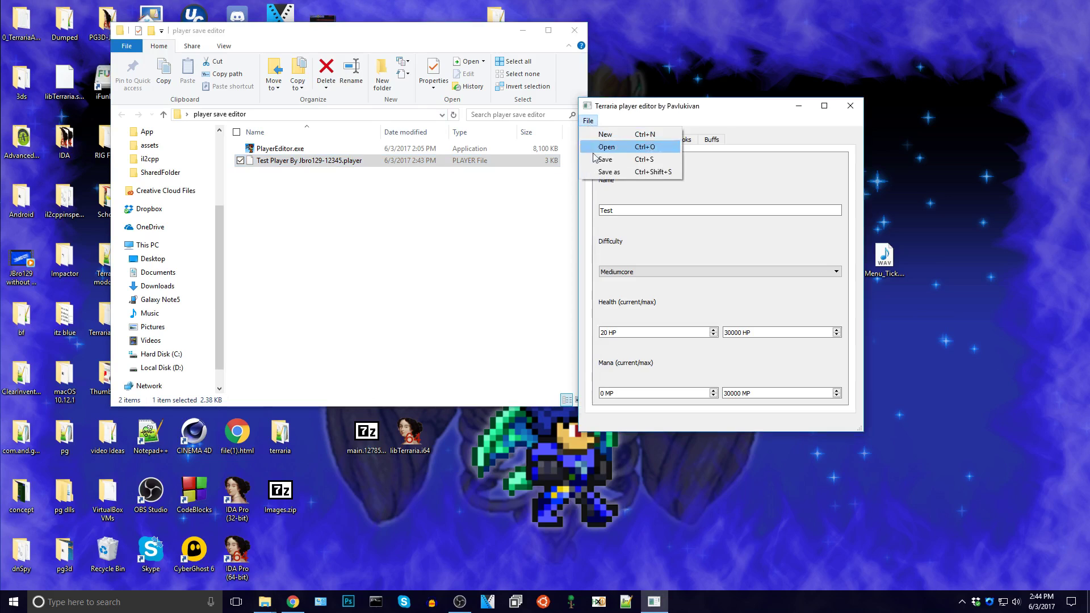
pyautogui.click(598, 159)
pyautogui.click(406, 175)
pyautogui.click(421, 161)
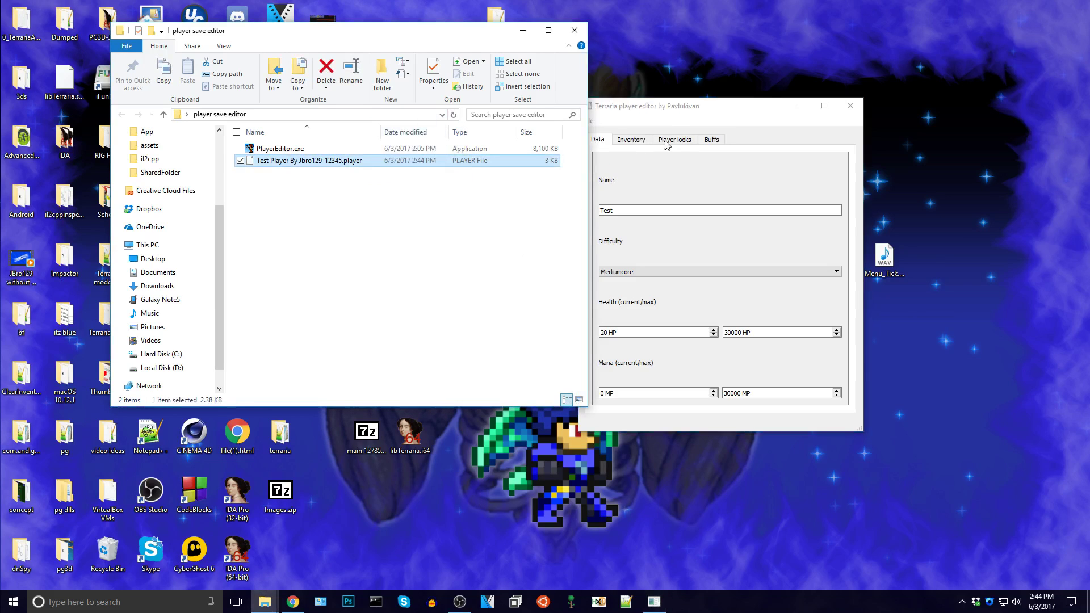
# - Close the player editor
pyautogui.click(850, 105)
pyautogui.click(293, 601)
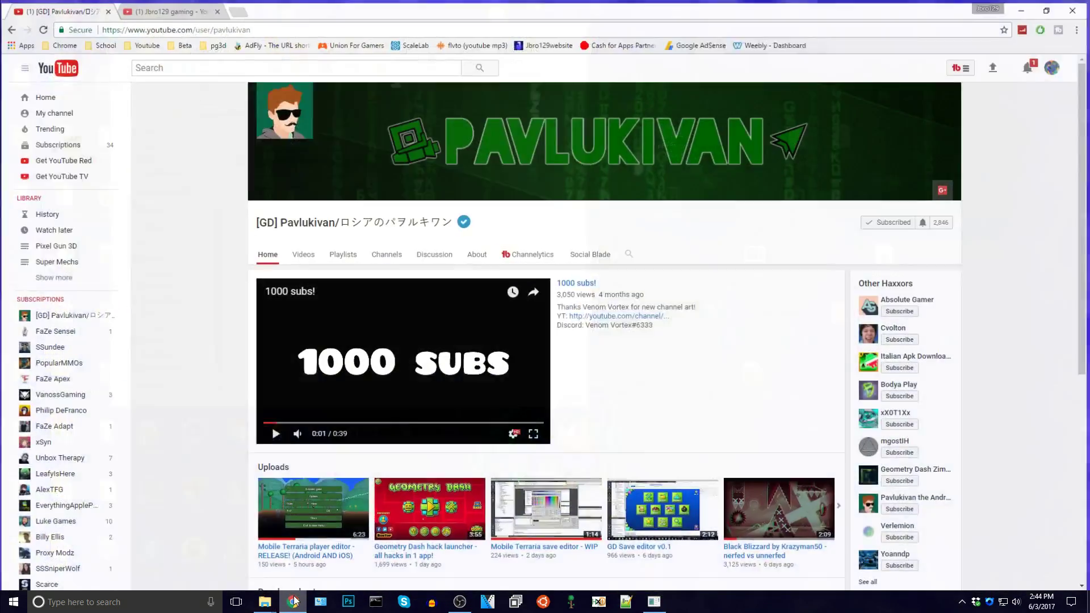
pyautogui.click(293, 601)
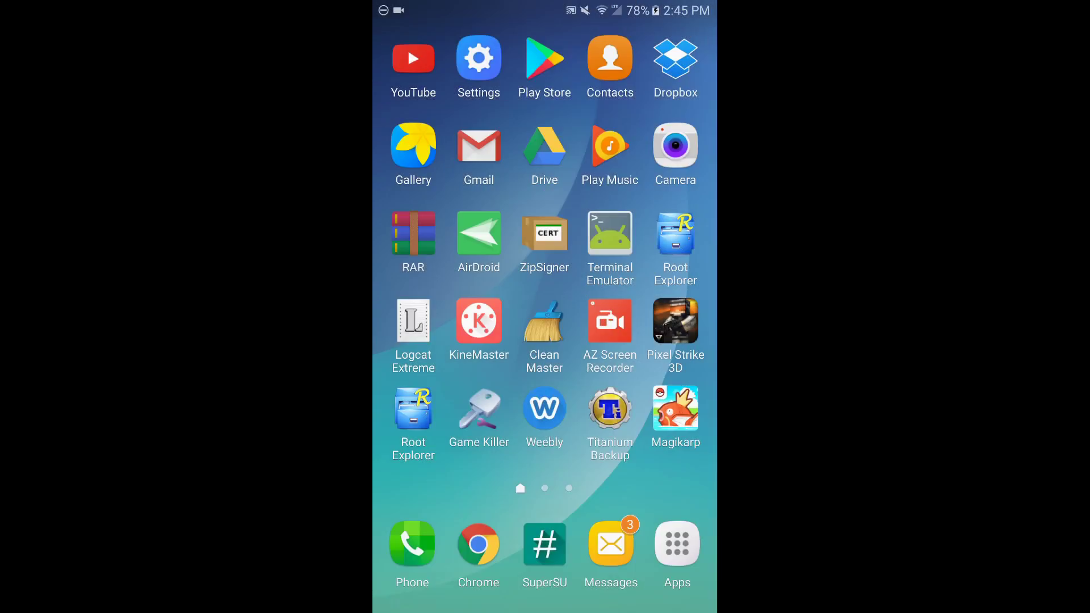
# - In the phone's Root Explorer, copy the edited .player file from the ApKExtractor folder into com.and.games505.TerrariaPaid/files, replacing the existing copy
pyautogui.moveTo(653, 283); pyautogui.dragTo(573, 284)
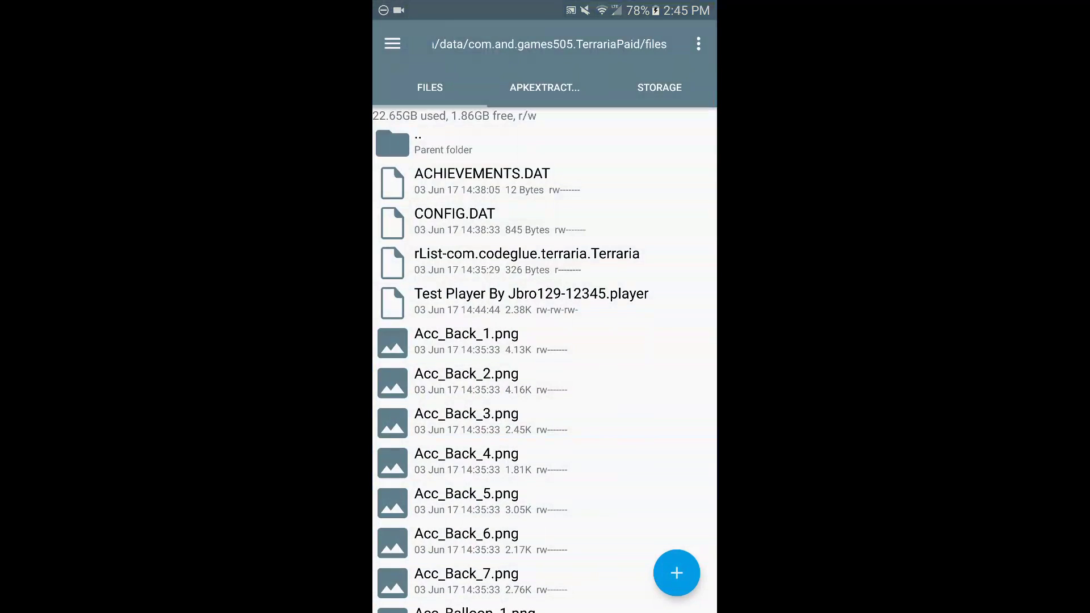
pyautogui.click(544, 88)
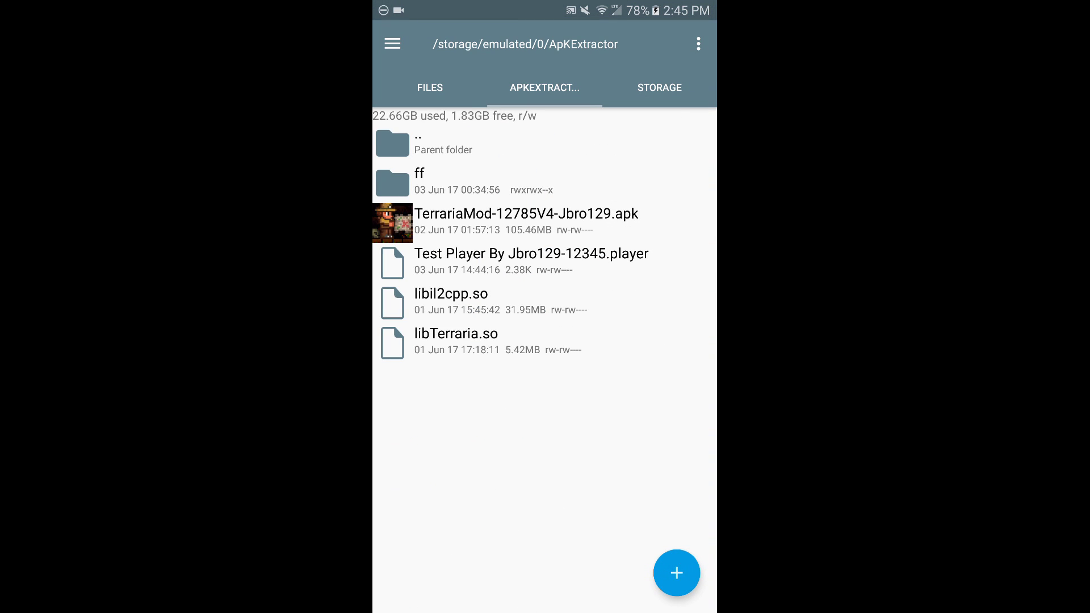
pyautogui.click(531, 261)
pyautogui.click(540, 43)
pyautogui.click(430, 87)
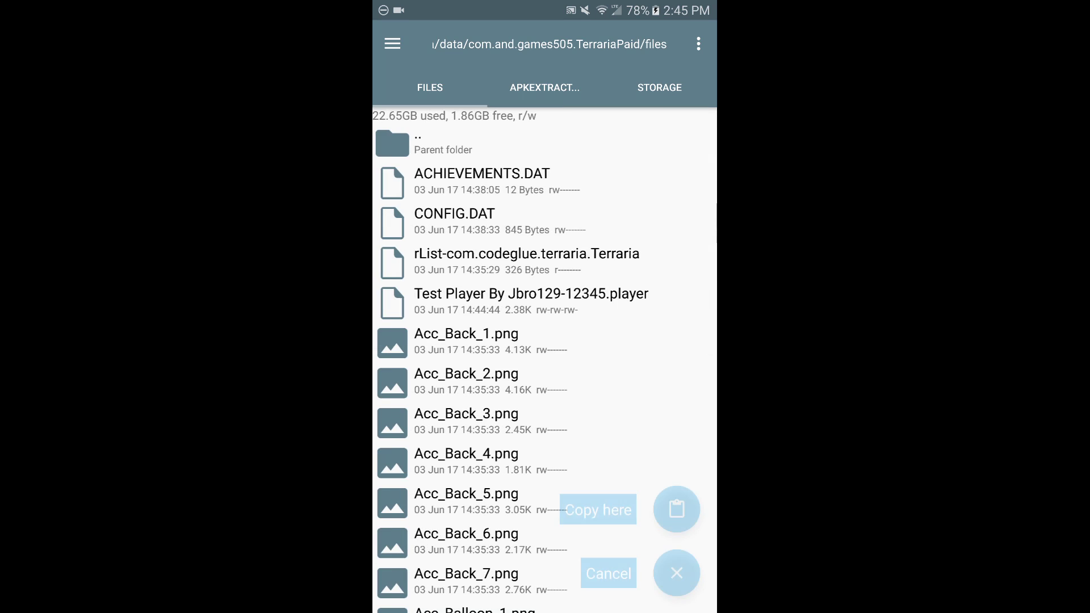
pyautogui.click(677, 509)
pyautogui.click(661, 360)
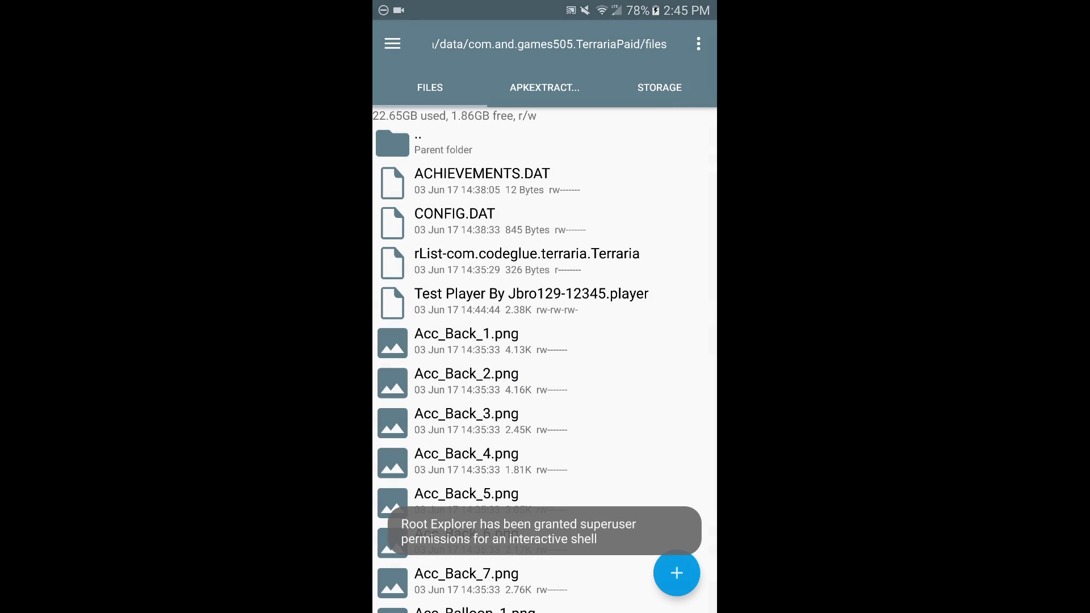
pyautogui.scroll(-20, 544, 364)
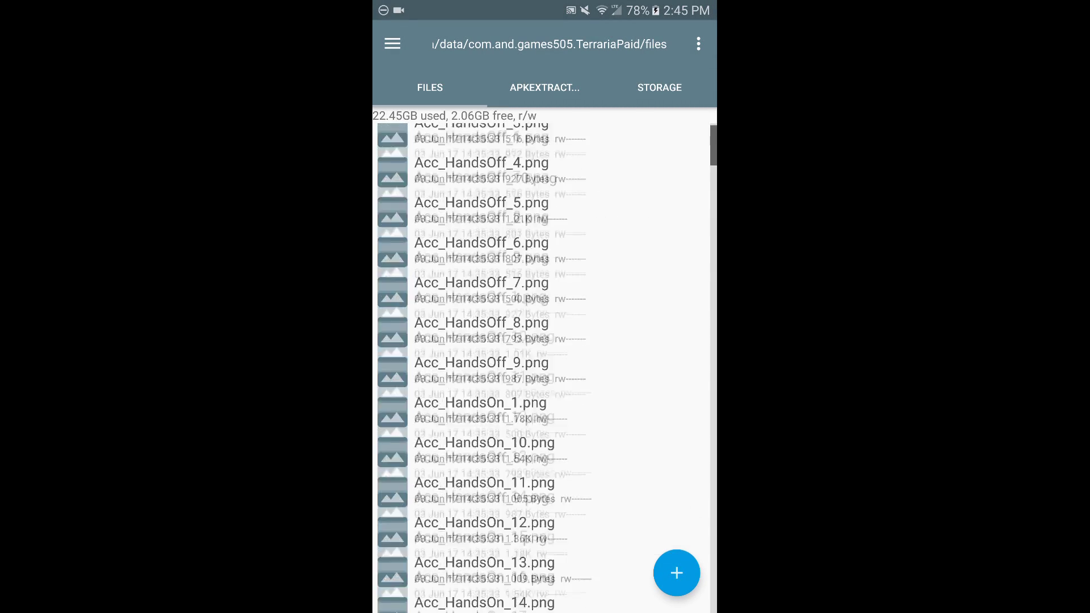
pyautogui.scroll(-20, 544, 364)
pyautogui.scroll(10, 544, 363)
pyautogui.scroll(-10, 544, 363)
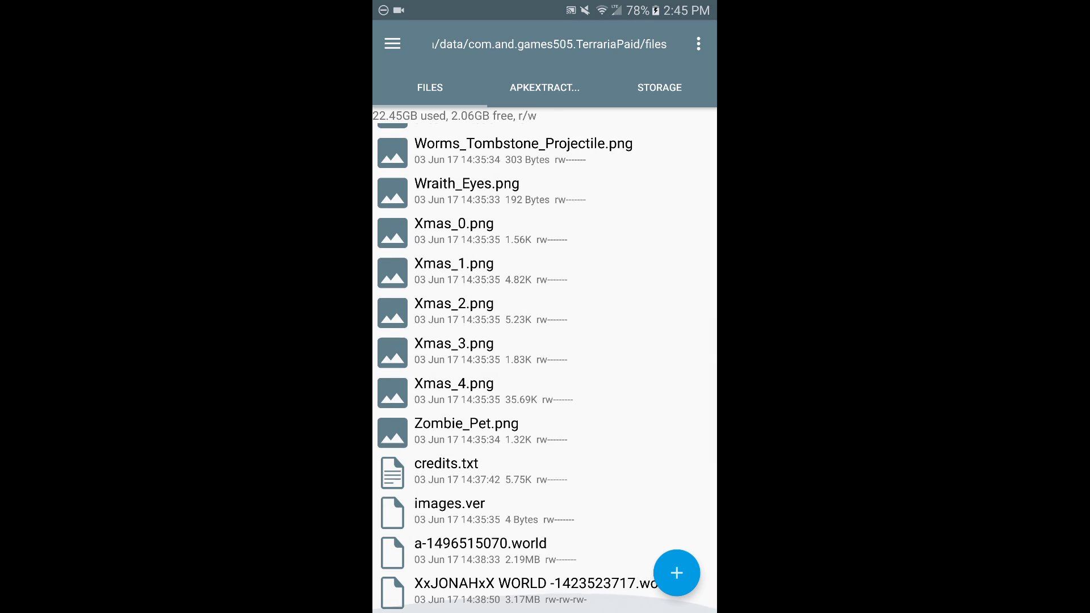
pyautogui.scroll(10, 544, 364)
# - Launch Terraria on the phone and start a game with the pink test player in an existing world
pyautogui.press('super')
pyautogui.click(678, 544)
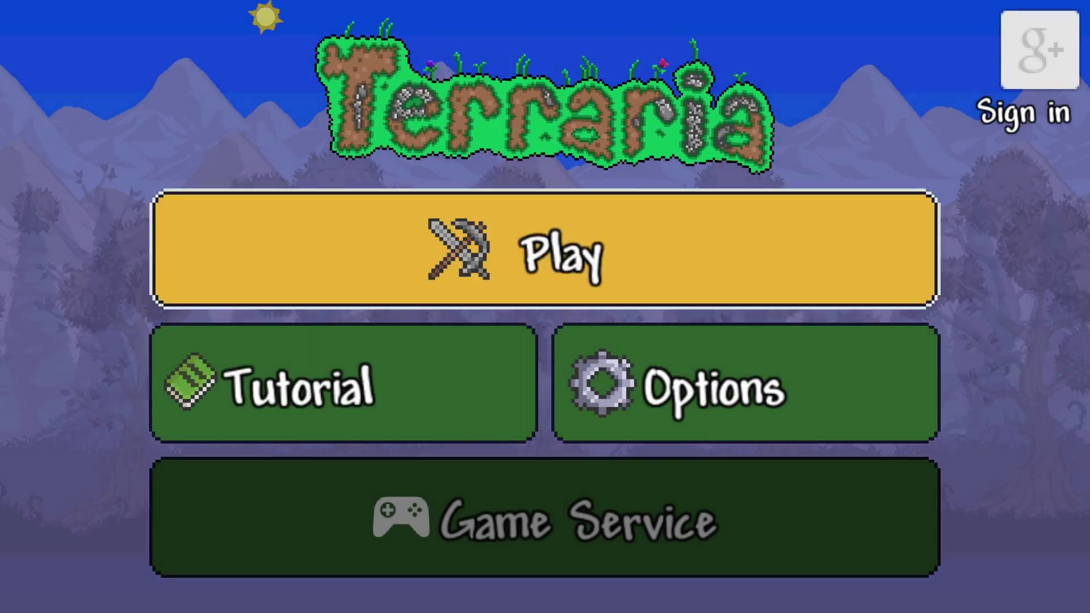
pyautogui.click(545, 251)
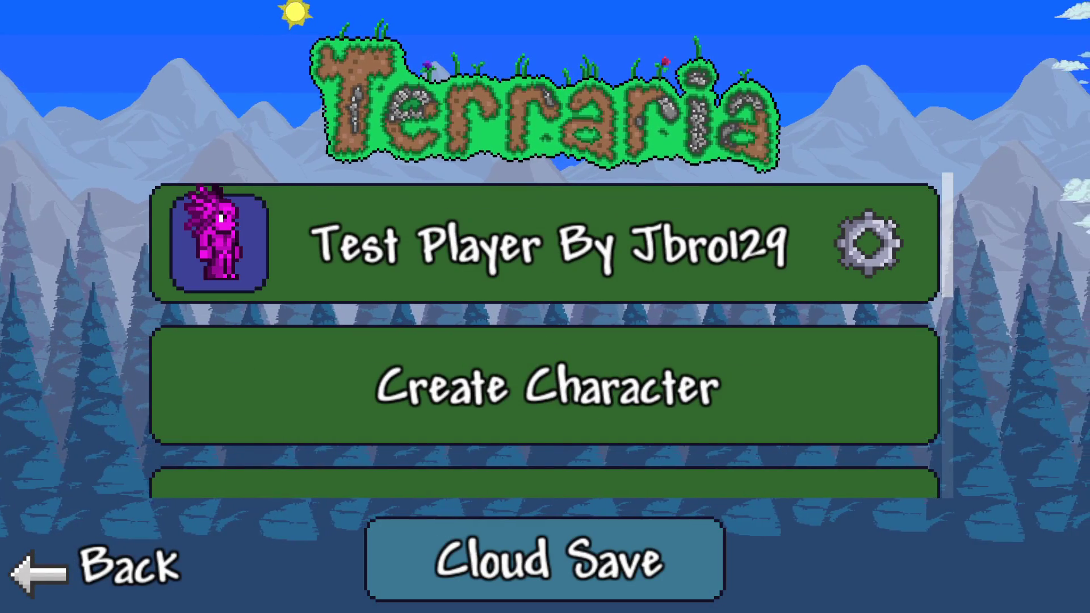
pyautogui.click(545, 386)
pyautogui.click(545, 244)
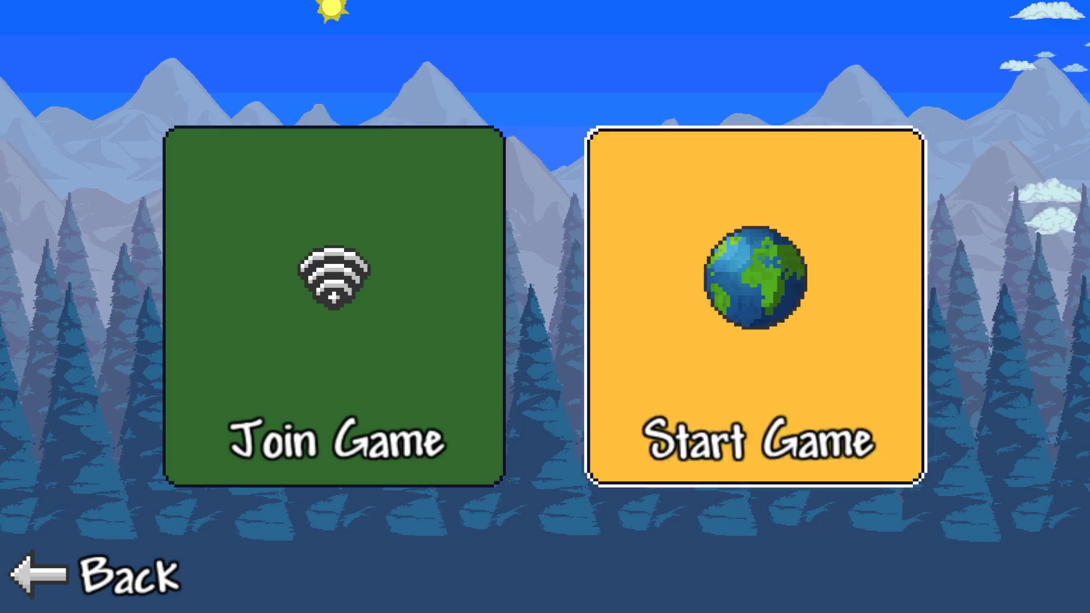
pyautogui.click(755, 316)
pyautogui.click(545, 243)
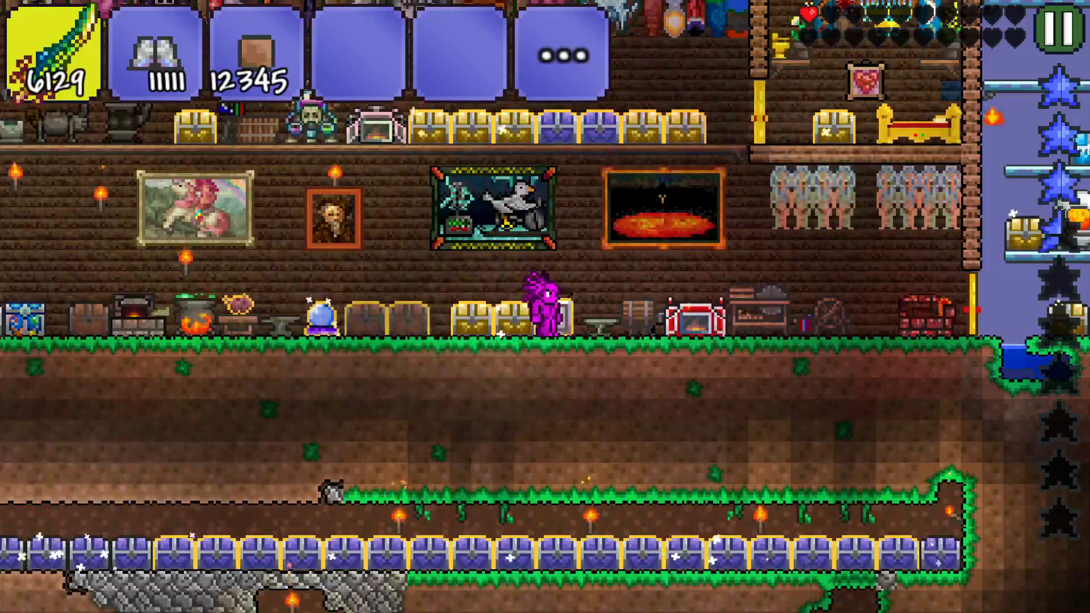
# - Run and jump back and forth through the house while attacking in both directions with the Terra Blade
pyautogui.moveTo(136, 489); pyautogui.dragTo(62, 514)
pyautogui.moveTo(923, 460); pyautogui.dragTo(860, 457)
pyautogui.moveTo(63, 514); pyautogui.dragTo(53, 523)
pyautogui.moveTo(860, 457); pyautogui.dragTo(863, 455)
pyautogui.moveTo(53, 523); pyautogui.dragTo(73, 499)
pyautogui.moveTo(864, 455); pyautogui.dragTo(864, 455)
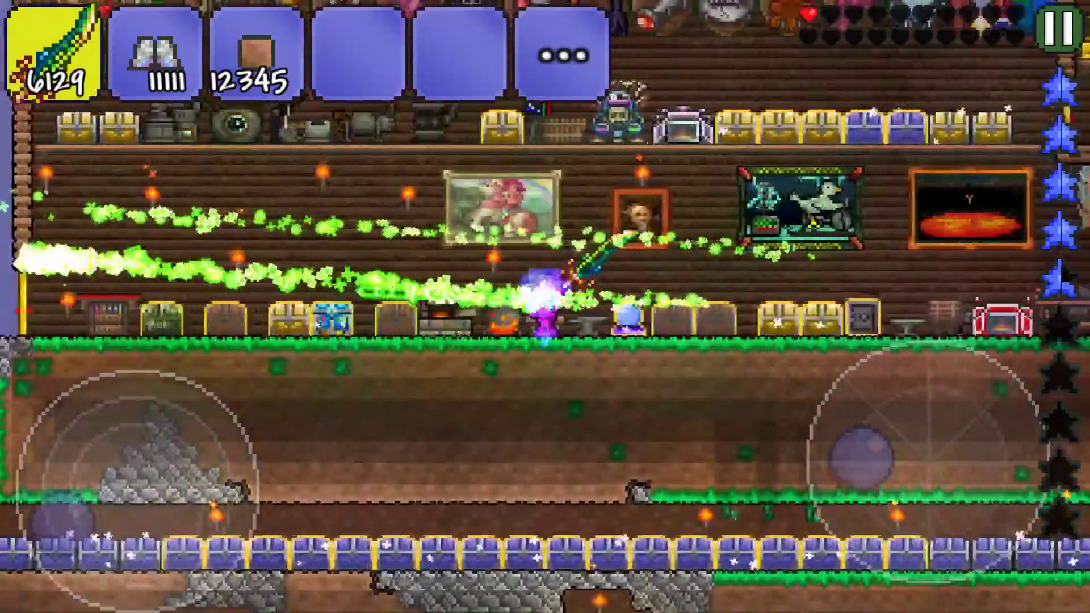
pyautogui.moveTo(73, 499); pyautogui.dragTo(86, 471)
pyautogui.moveTo(863, 455); pyautogui.dragTo(863, 455)
pyautogui.moveTo(85, 471); pyautogui.dragTo(108, 391)
pyautogui.moveTo(864, 455); pyautogui.dragTo(988, 437)
pyautogui.moveTo(108, 392); pyautogui.dragTo(170, 397)
pyautogui.moveTo(988, 437); pyautogui.dragTo(999, 443)
pyautogui.moveTo(170, 397); pyautogui.dragTo(181, 395)
pyautogui.moveTo(999, 443); pyautogui.dragTo(1016, 415)
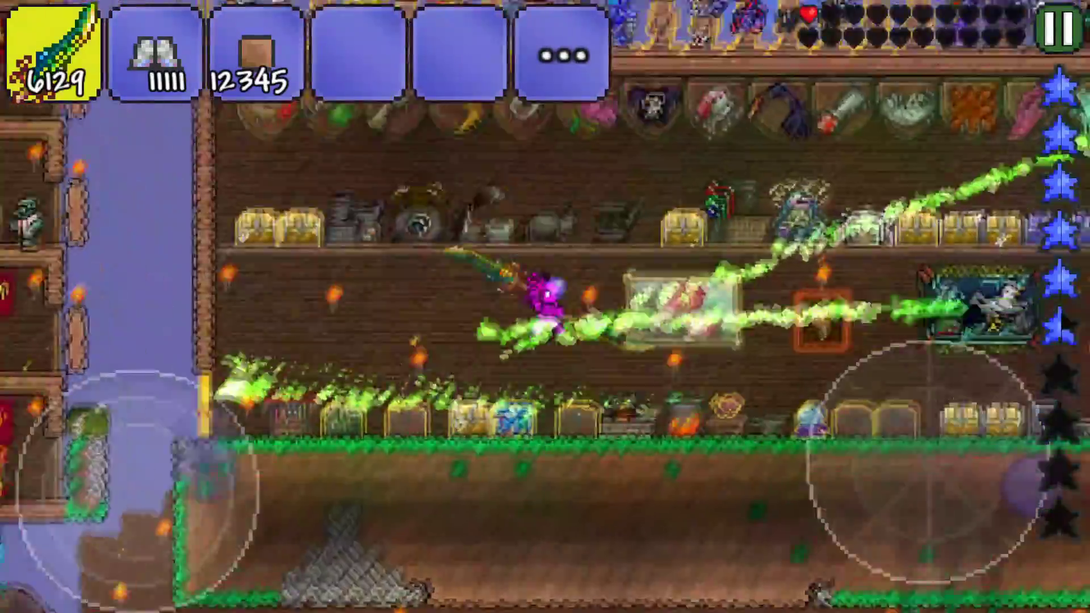
pyautogui.moveTo(182, 394); pyautogui.dragTo(185, 391)
pyautogui.moveTo(1016, 414); pyautogui.dragTo(1022, 449)
pyautogui.moveTo(185, 391); pyautogui.dragTo(185, 392)
pyautogui.moveTo(1022, 449); pyautogui.dragTo(1028, 477)
pyautogui.moveTo(185, 392); pyautogui.dragTo(195, 494)
pyautogui.moveTo(1028, 477); pyautogui.dragTo(903, 471)
pyautogui.moveTo(194, 494); pyautogui.dragTo(190, 475)
pyautogui.moveTo(902, 471); pyautogui.dragTo(925, 463)
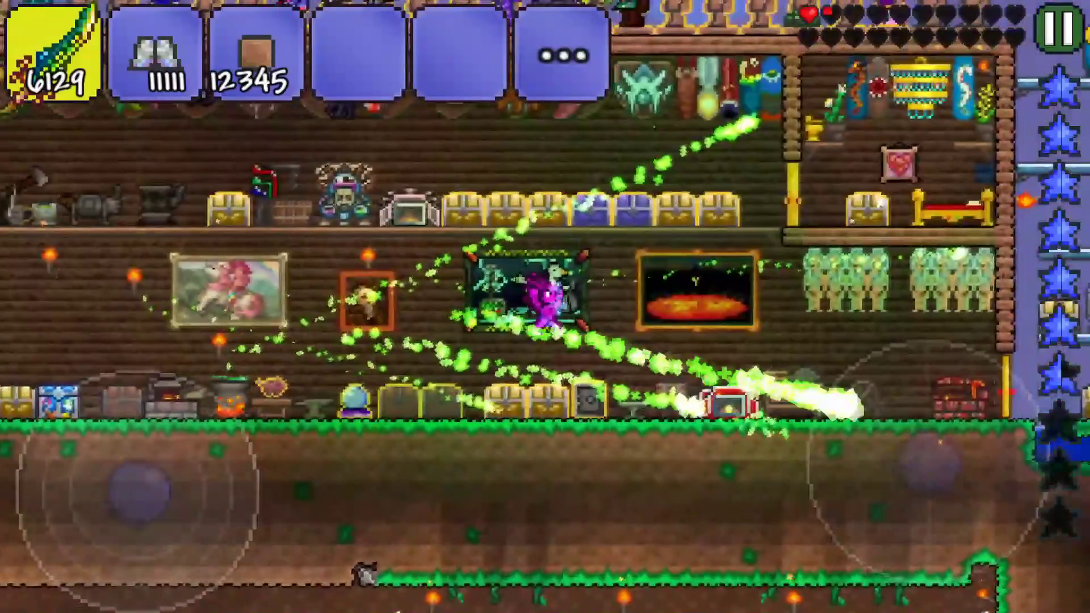
# - Open the player's full inventory to examine the edited items and counts
pyautogui.click(562, 55)
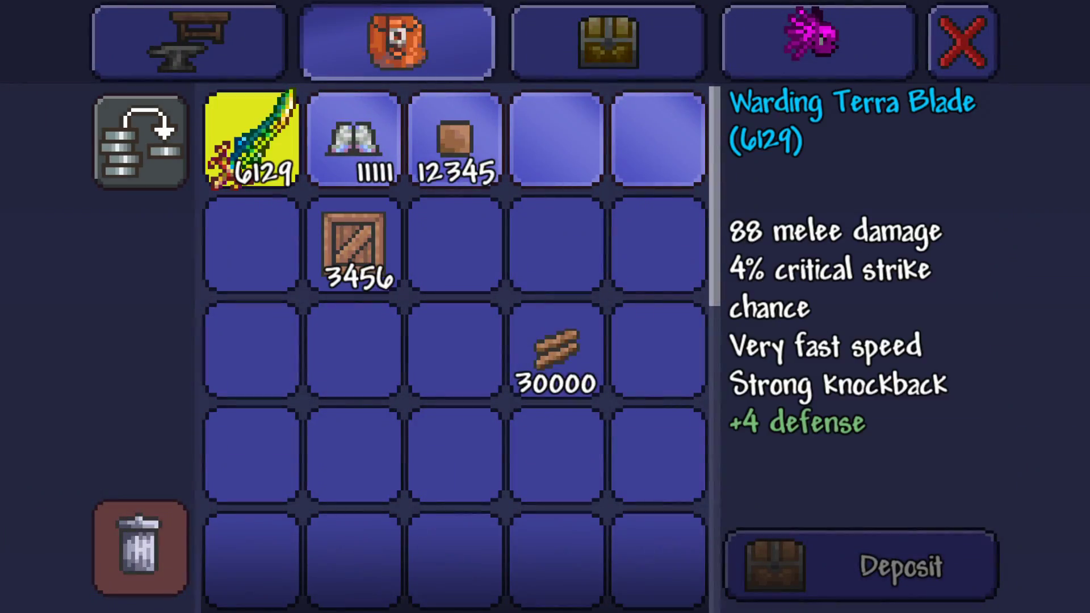